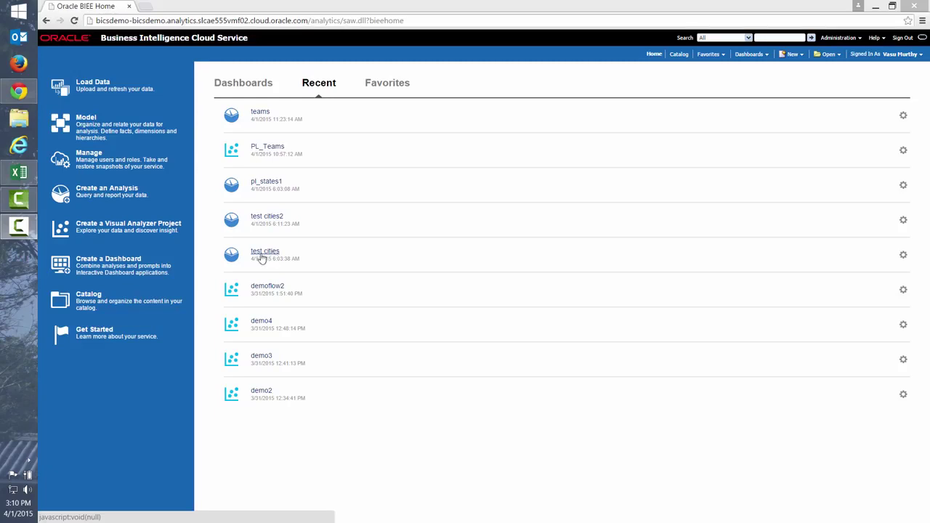
Step: Create a new Visual Analyzer project with the Sales Analysis subject area as its data source
click(105, 226)
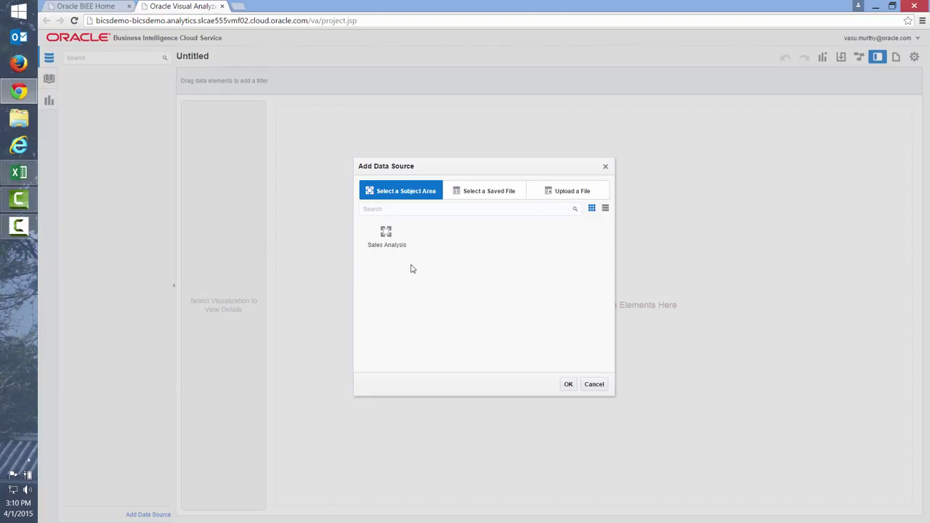
click(386, 235)
click(568, 384)
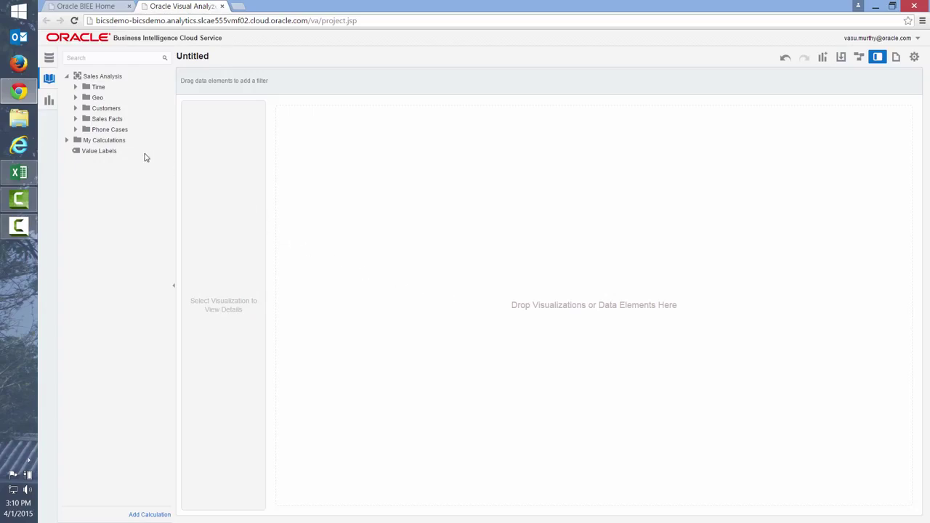
Step: Add a visualization of Sales Revenue by Series and Phone Make to the empty canvas
click(76, 120)
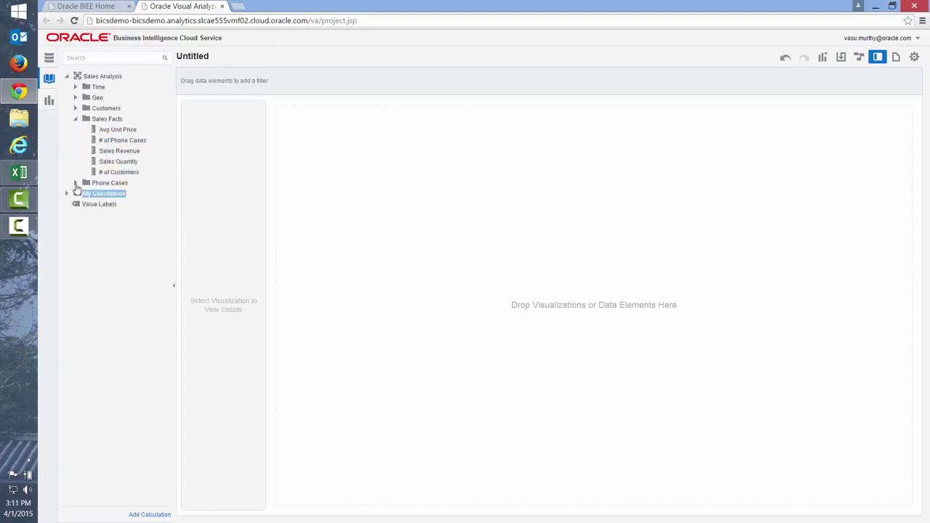
click(76, 183)
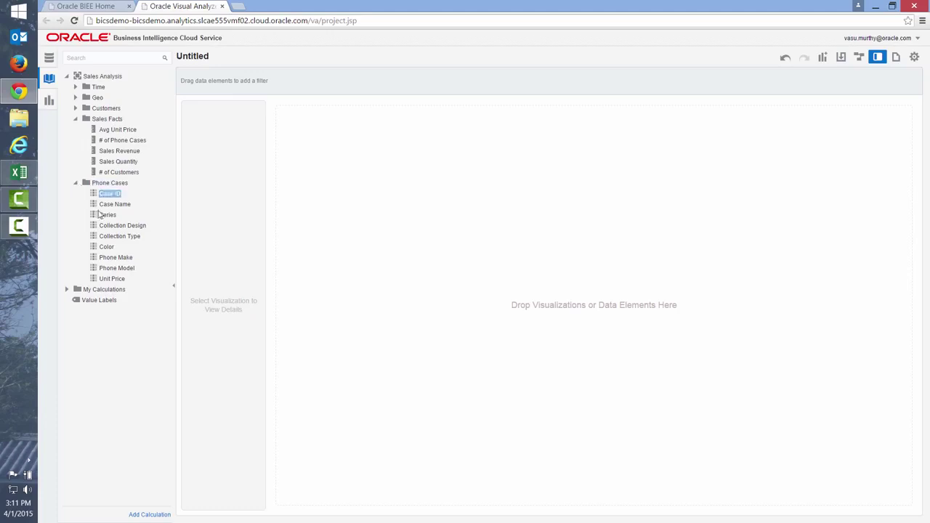
click(107, 217)
ctrl+click(116, 258)
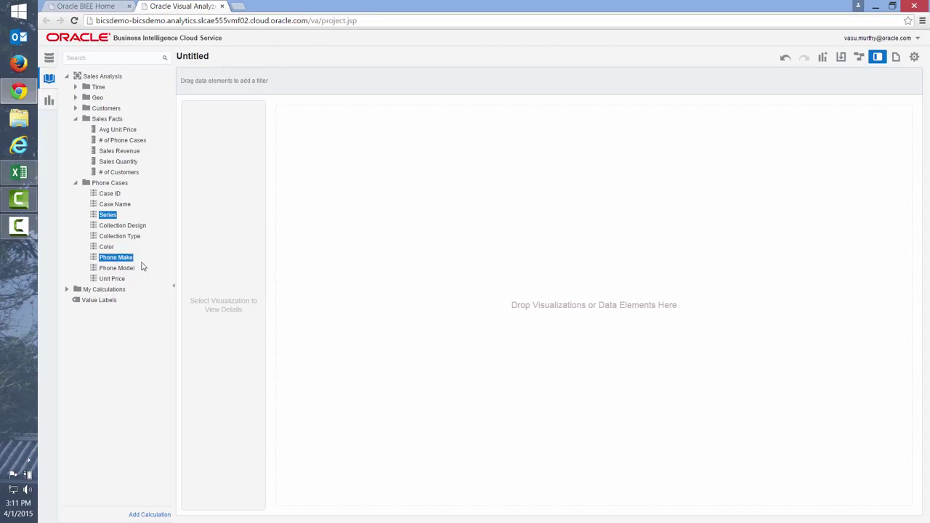
ctrl+click(124, 238)
ctrl+click(128, 151)
drag(122, 154, 320, 249)
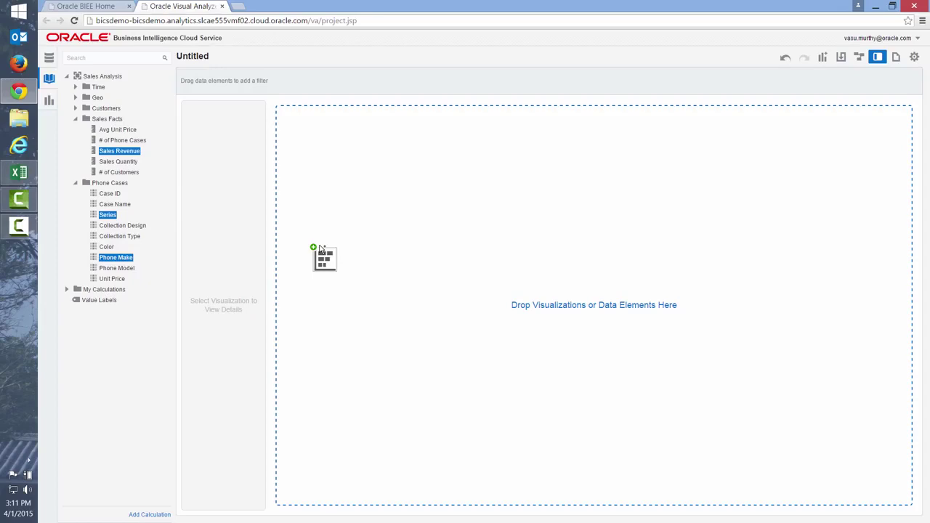
drag(320, 250, 321, 249)
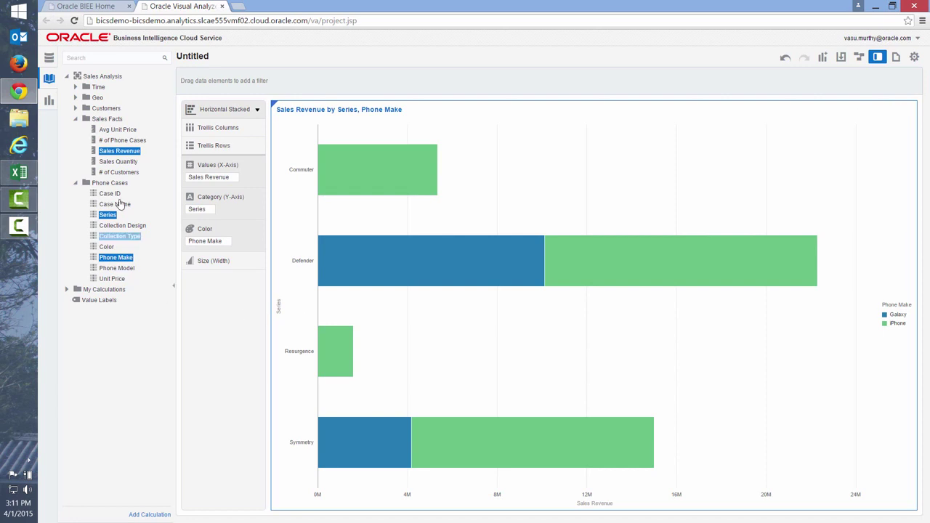
Step: Add a visualization of Sales Revenue by Quarter and place it below the Series and Phone Make bar chart
click(114, 162)
click(117, 150)
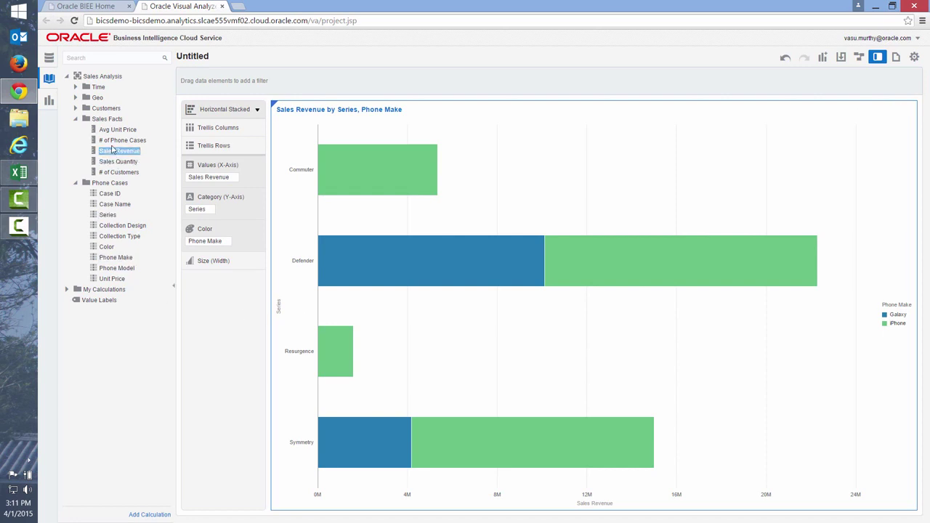
click(76, 86)
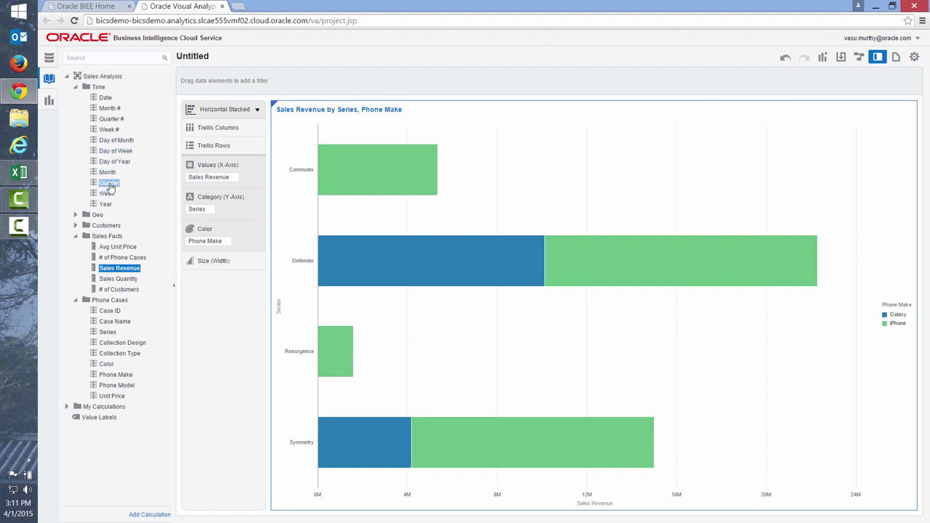
drag(108, 187, 266, 364)
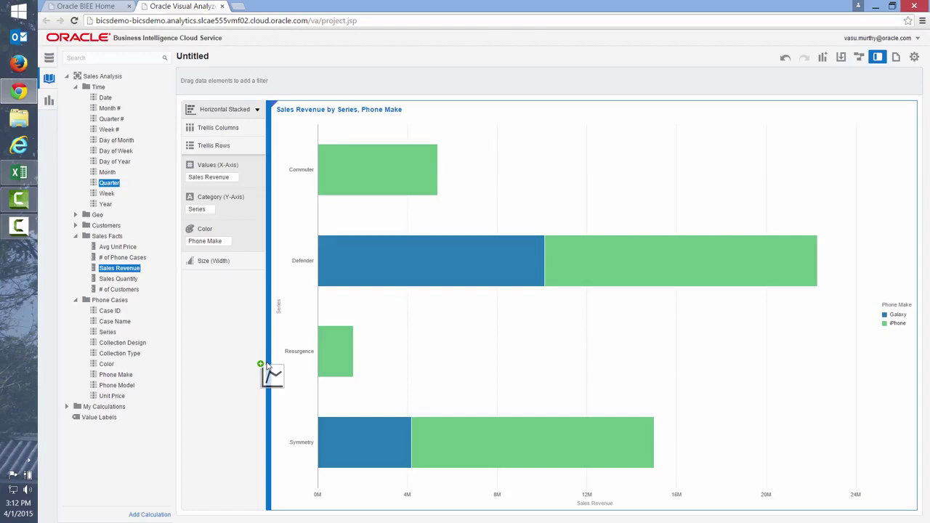
drag(266, 364, 265, 366)
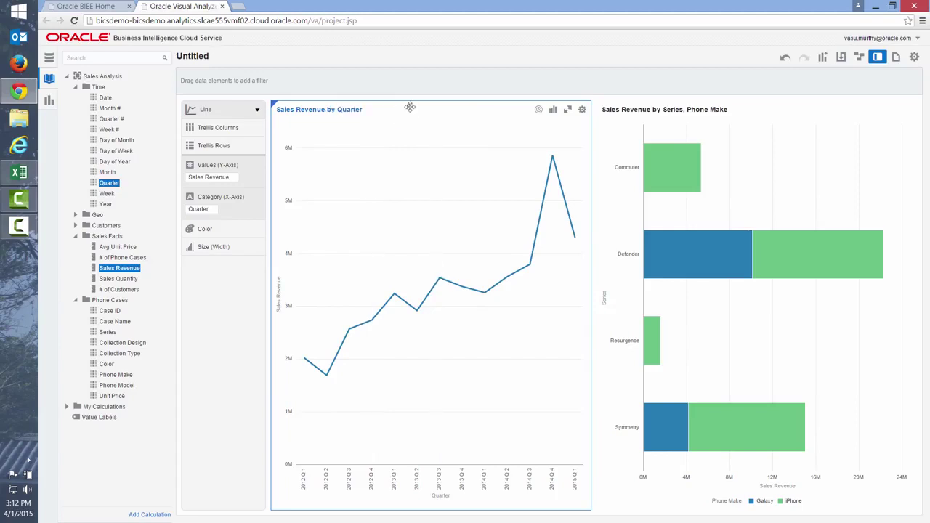
drag(360, 109, 529, 377)
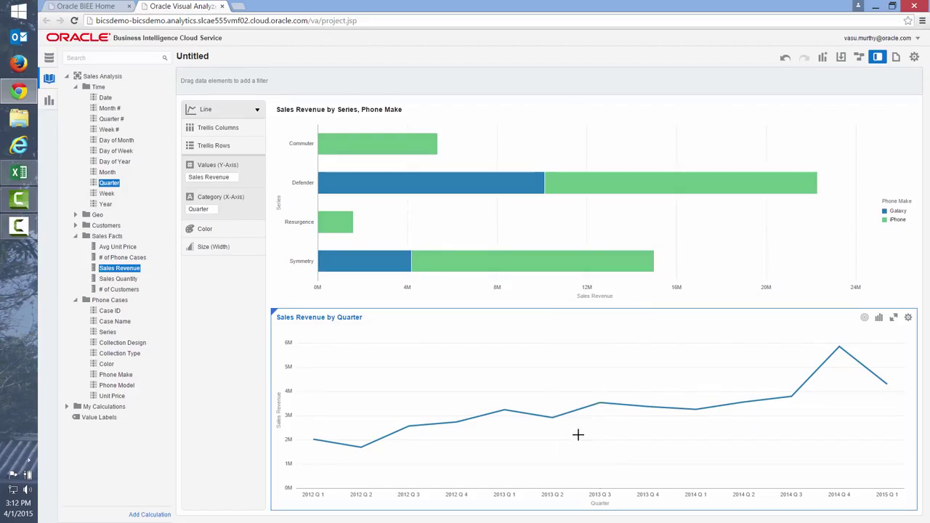
Step: Select the quarters 2013 Q 3 through 2015 Q 1 in the line chart and drill them to Month
drag(584, 441, 903, 332)
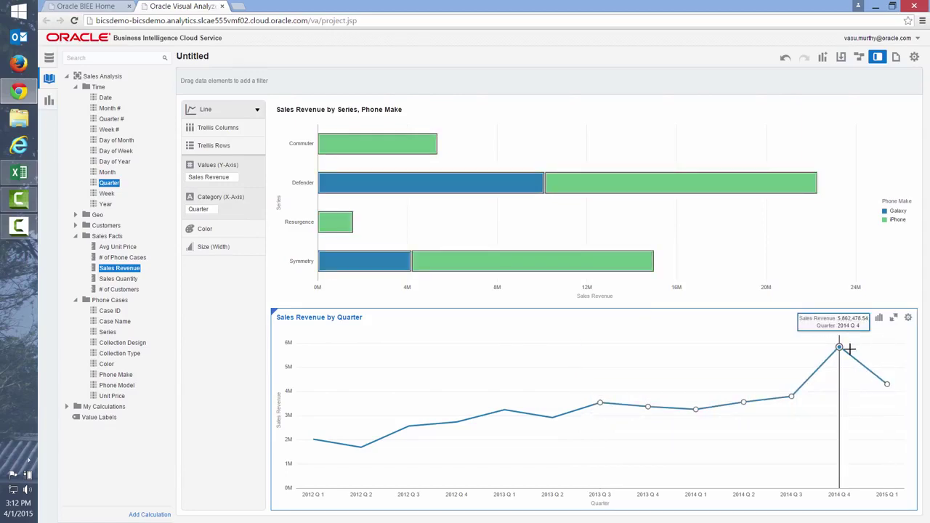
right_click(840, 349)
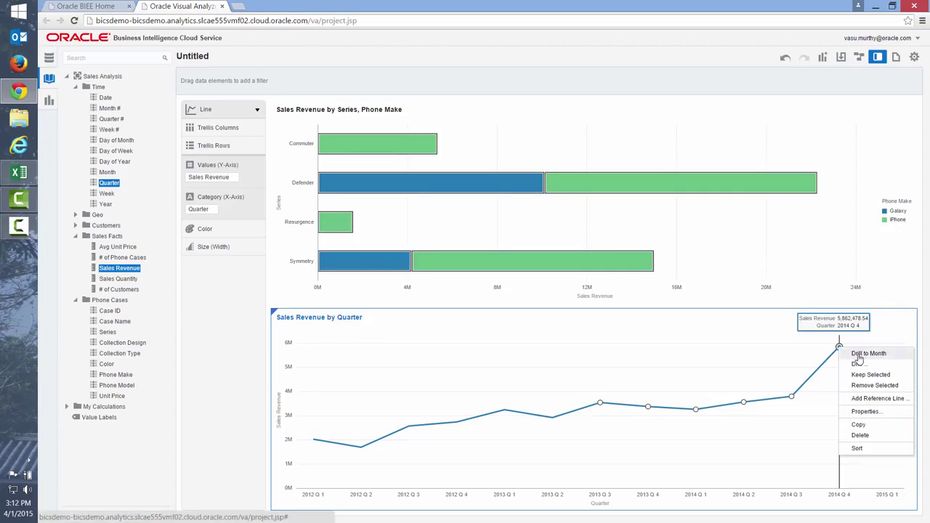
click(857, 354)
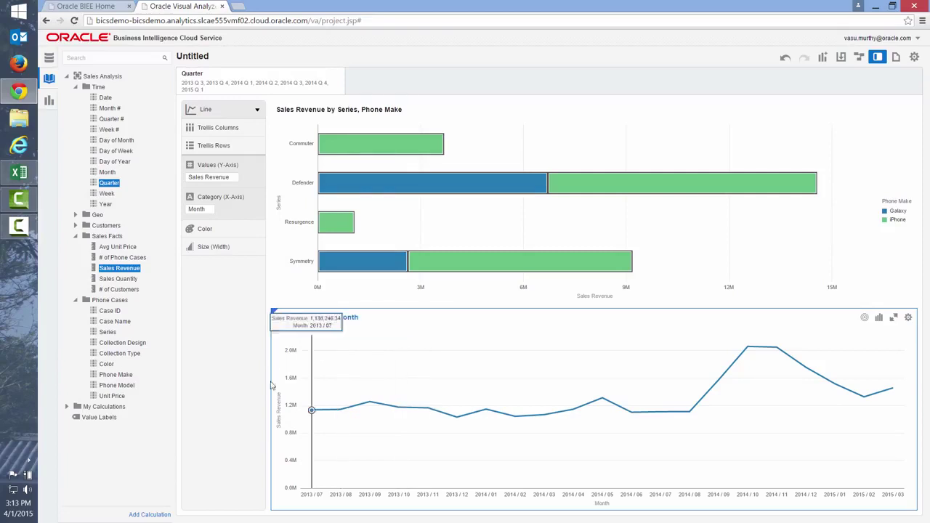
Step: Break the monthly revenue line chart down by adding Phone Model as its color
drag(111, 385, 113, 392)
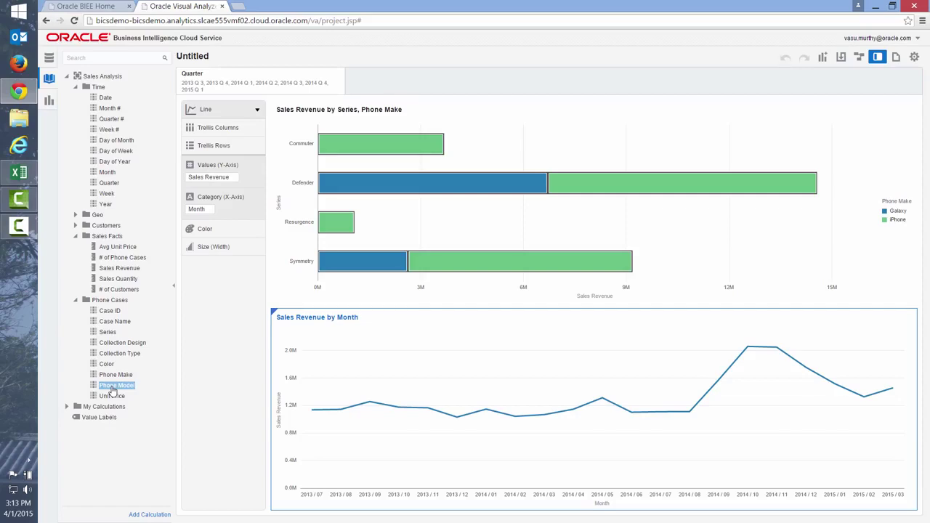
double_click(113, 386)
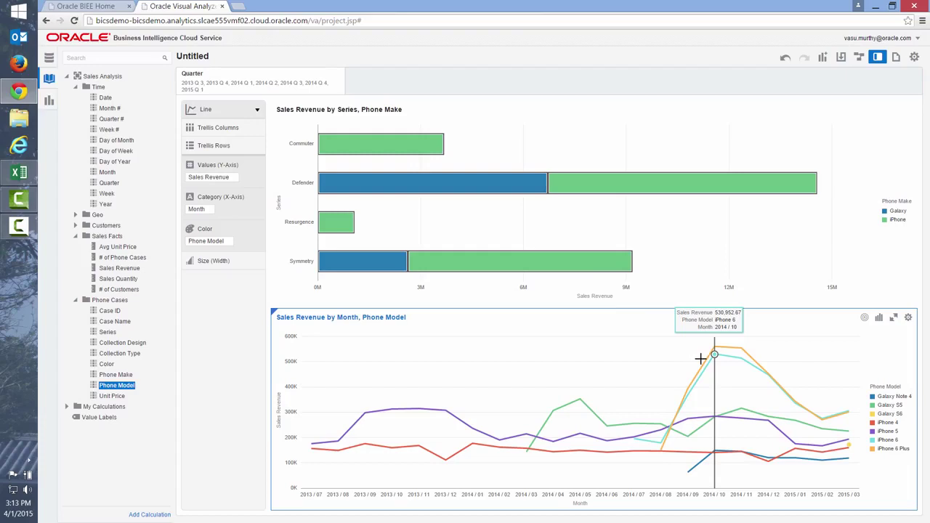
Step: Filter the project to the iPhone phone make by keeping only iPhone from the bar chart's legend
click(614, 222)
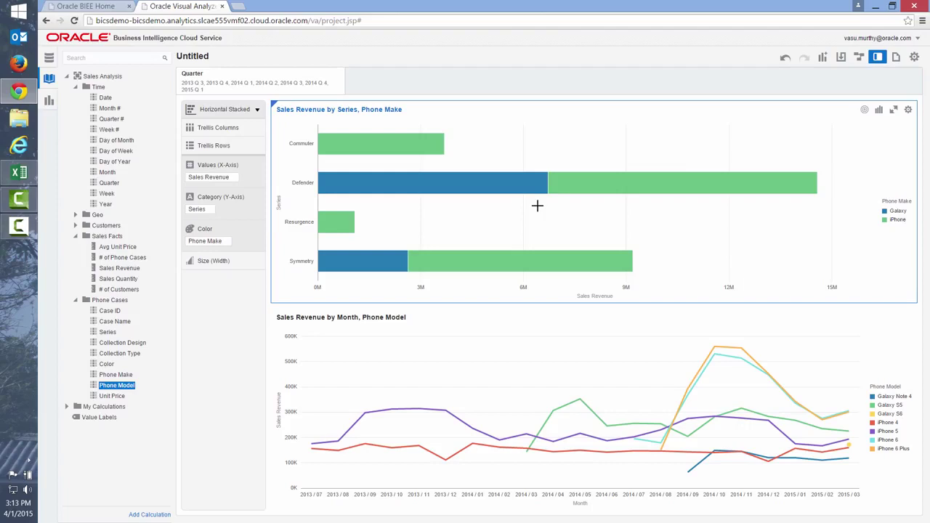
click(453, 192)
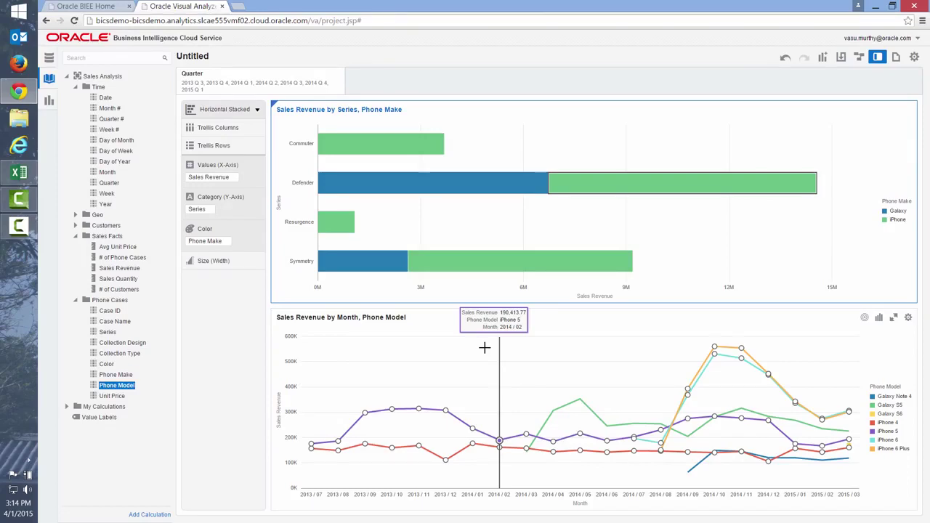
right_click(898, 223)
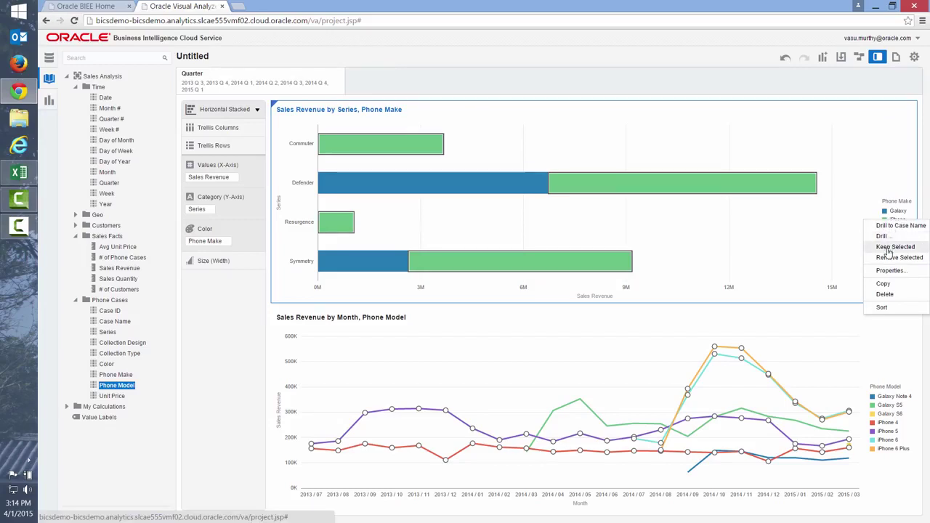
click(887, 249)
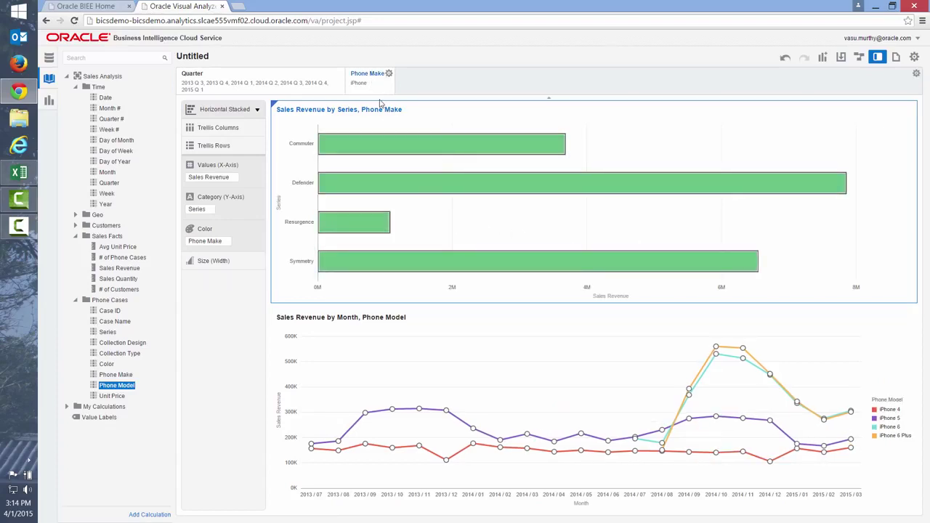
Step: Remove Phone Make from the color of the Sales Revenue by Series bar chart
click(715, 390)
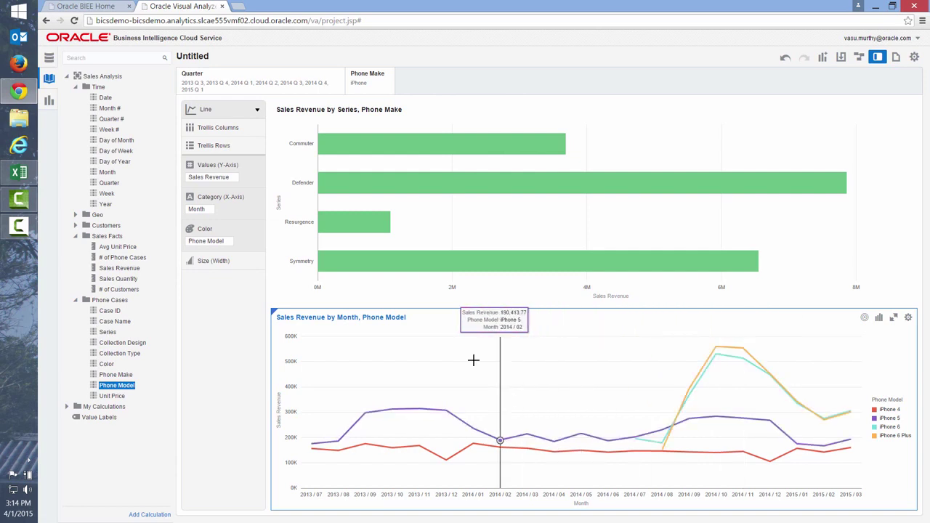
click(291, 238)
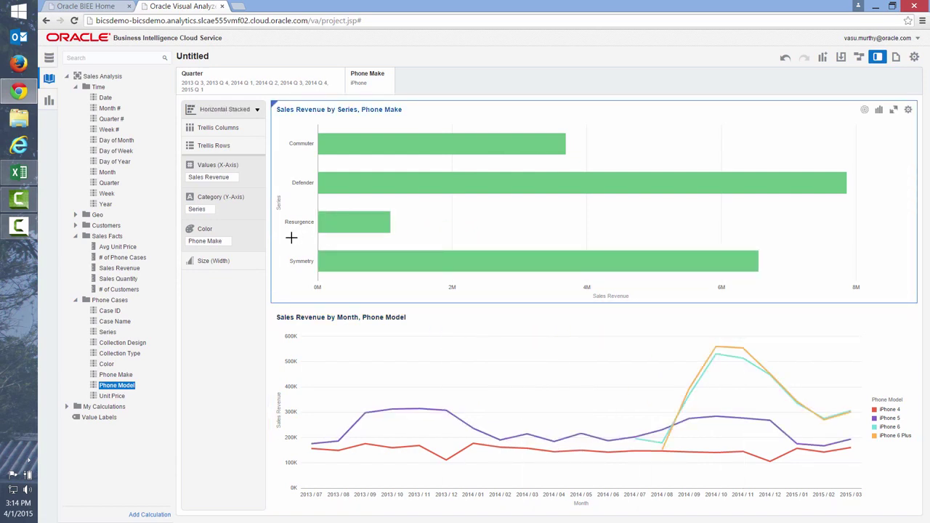
click(228, 241)
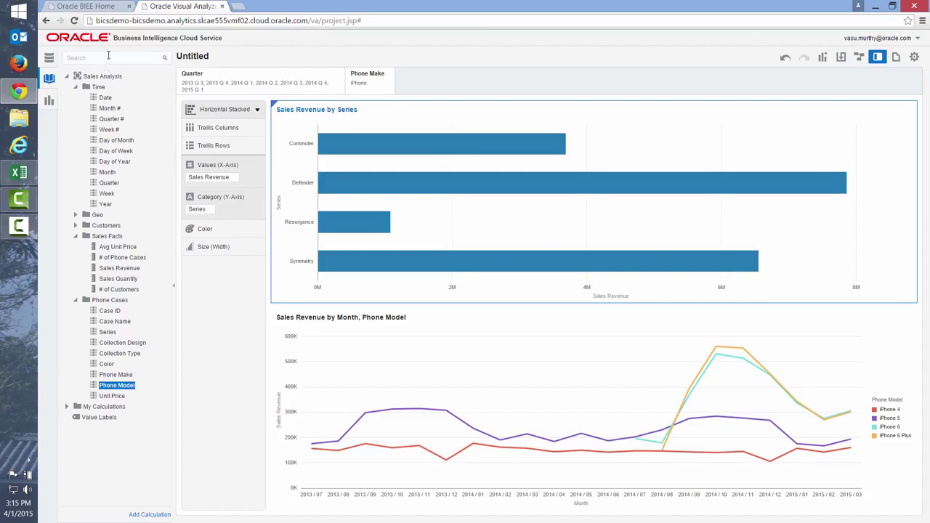
Step: Search the data elements for "occup" and color the Sales Revenue by Series bar chart by Occupation
click(108, 57)
text(occup)
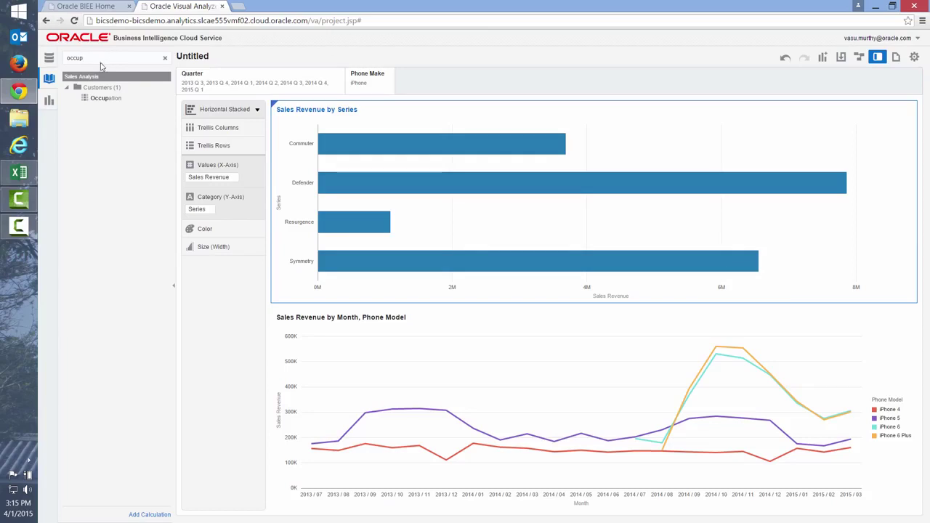
click(106, 98)
drag(106, 103, 207, 236)
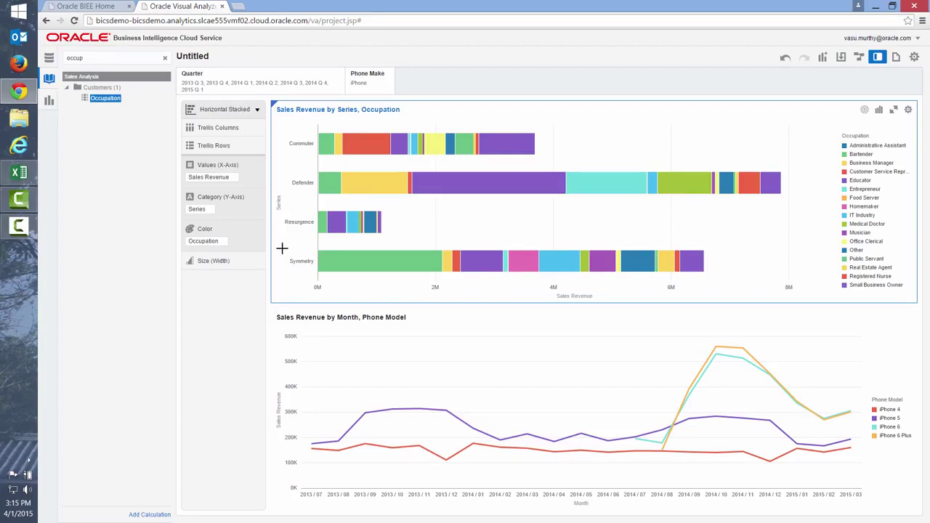
Step: Examine which occupations contribute the most sales revenue within the Defender, Symmetry, Resurgence and Commuter series
mouse_move(387, 187)
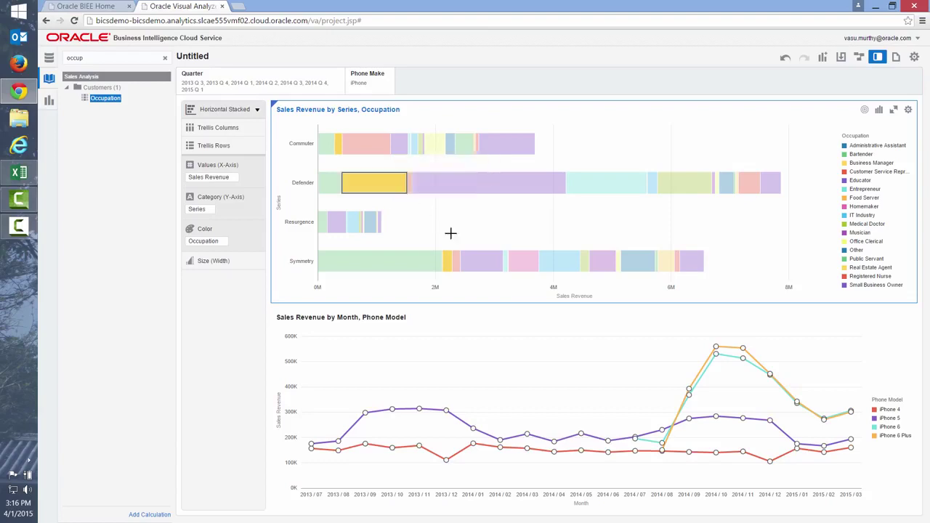
mouse_move(565, 190)
mouse_move(597, 194)
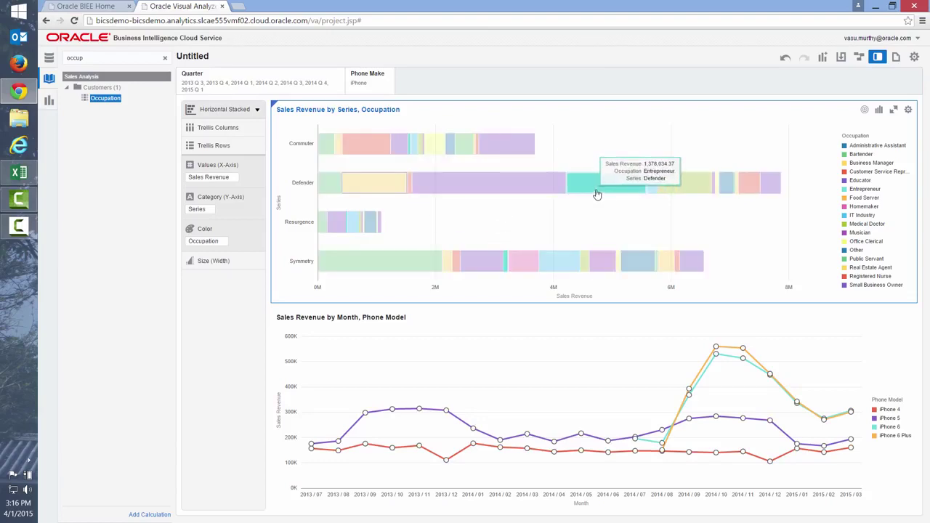
click(597, 194)
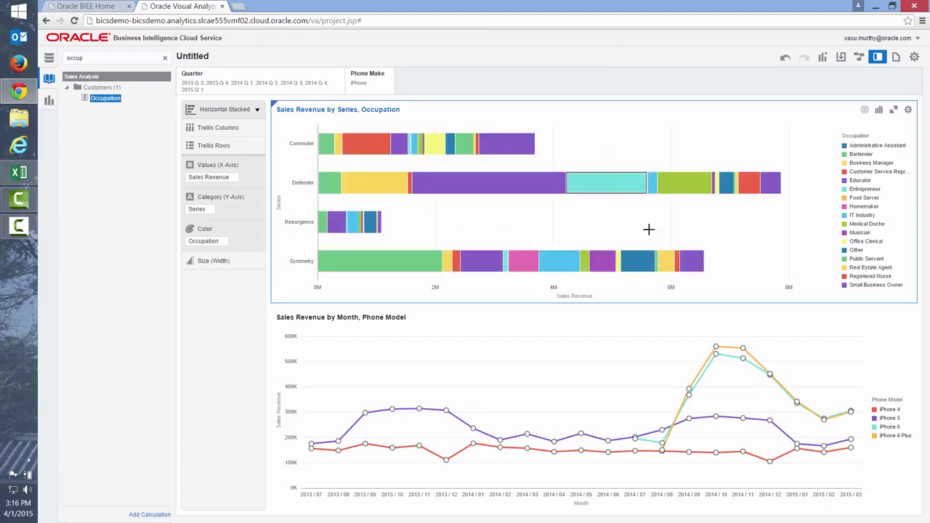
click(682, 193)
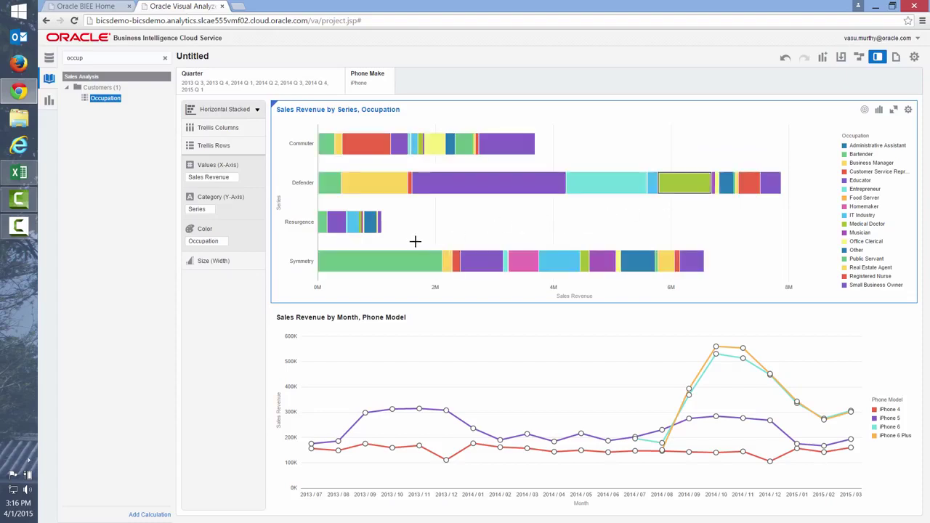
mouse_move(397, 263)
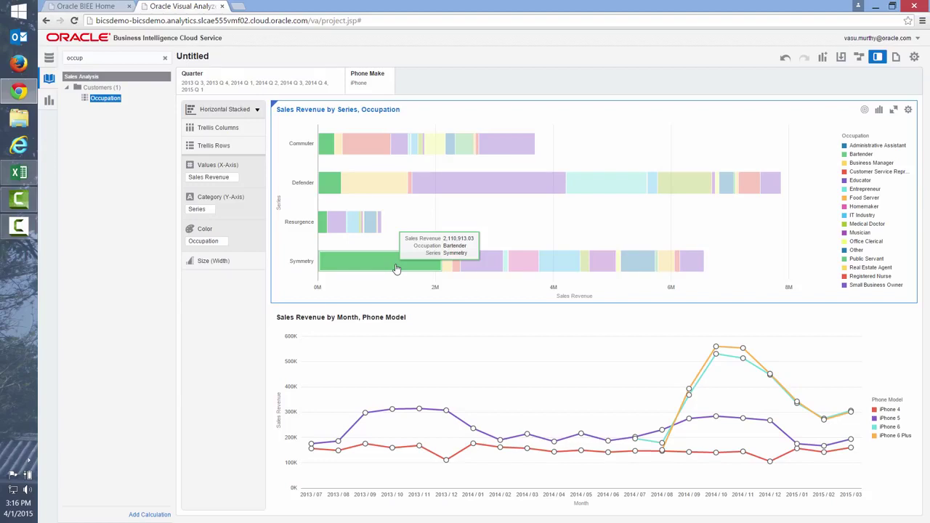
mouse_move(546, 265)
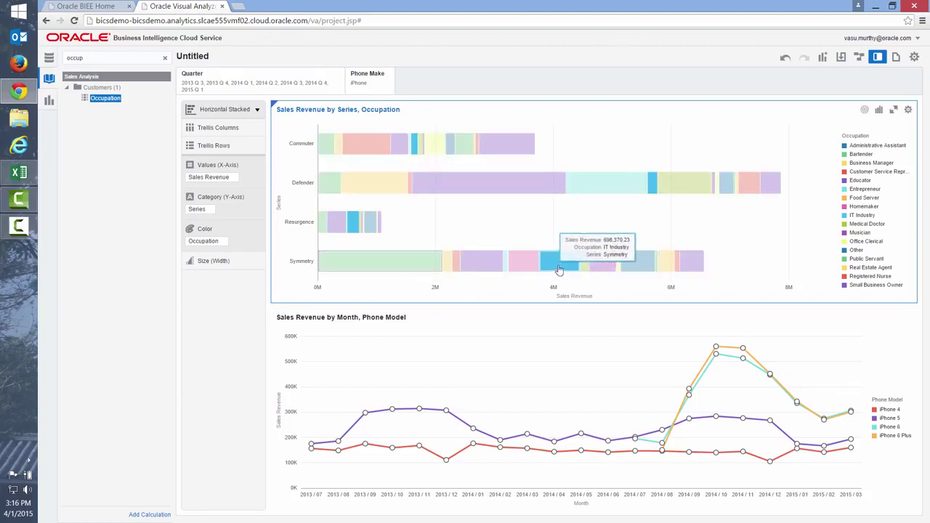
mouse_move(602, 266)
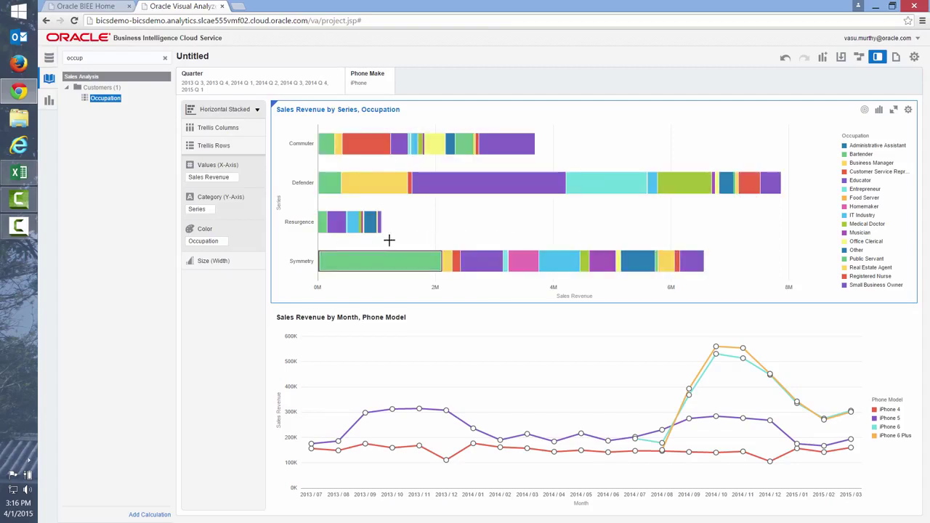
mouse_move(338, 233)
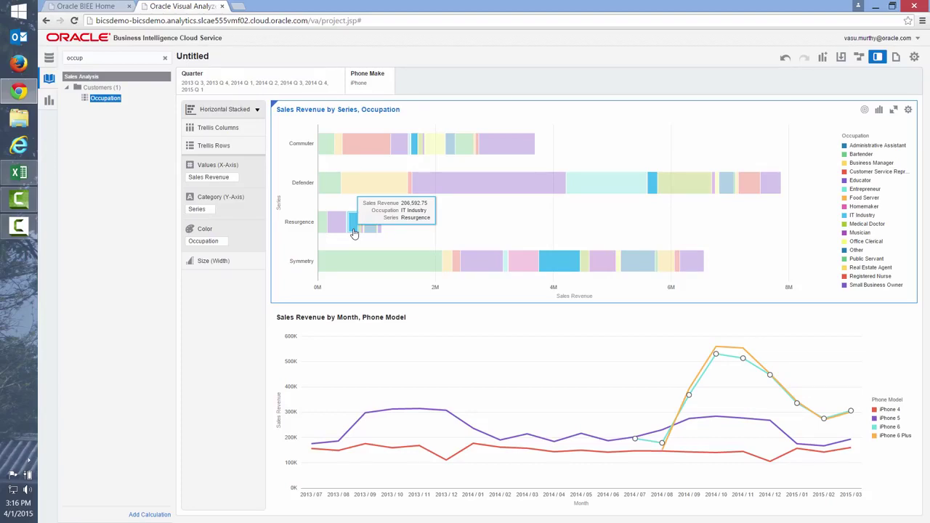
mouse_move(379, 148)
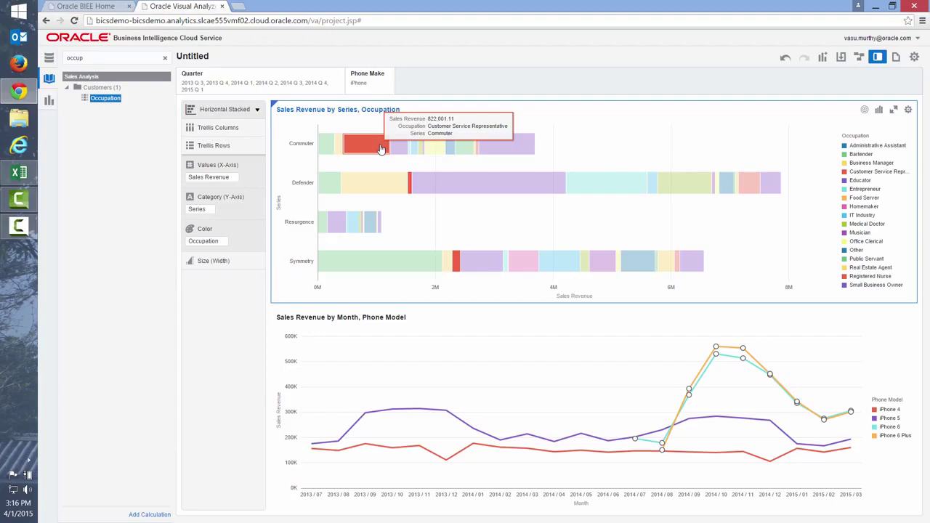
Step: Create a Phone Model filter from the Sales Revenue by Month line chart and limit it to iPhone 5
mouse_move(502, 153)
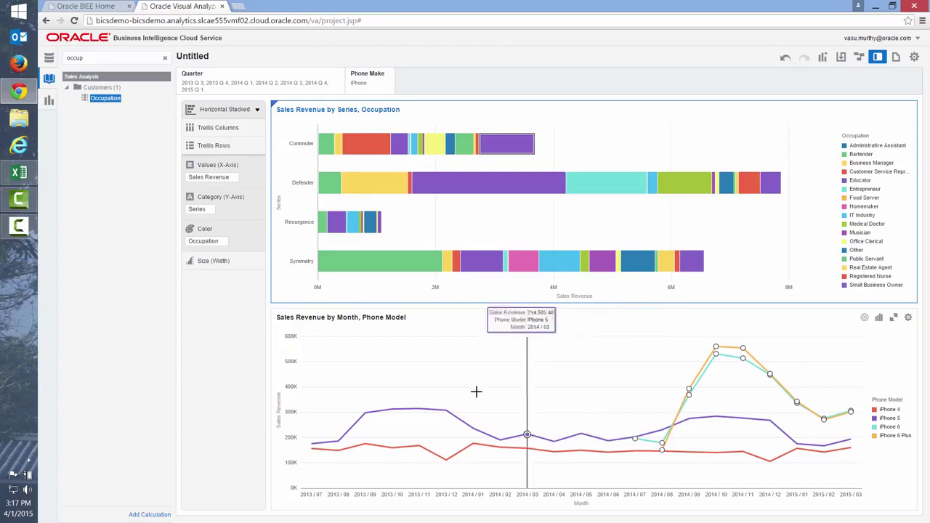
click(359, 389)
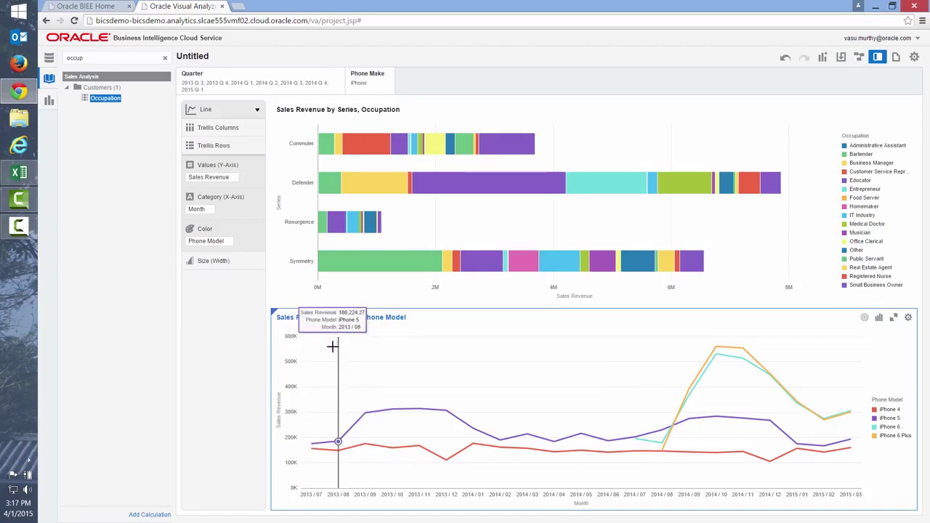
mouse_move(208, 241)
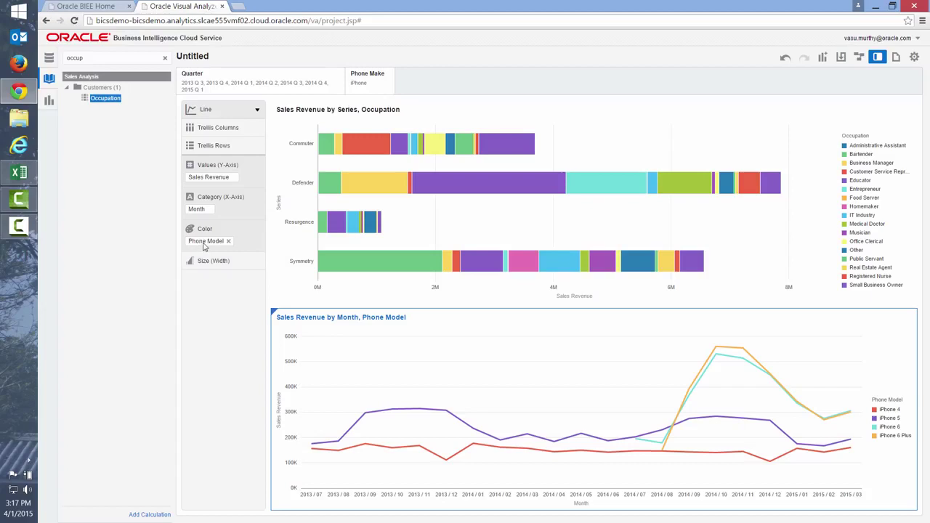
drag(206, 246, 205, 246)
right_click(206, 246)
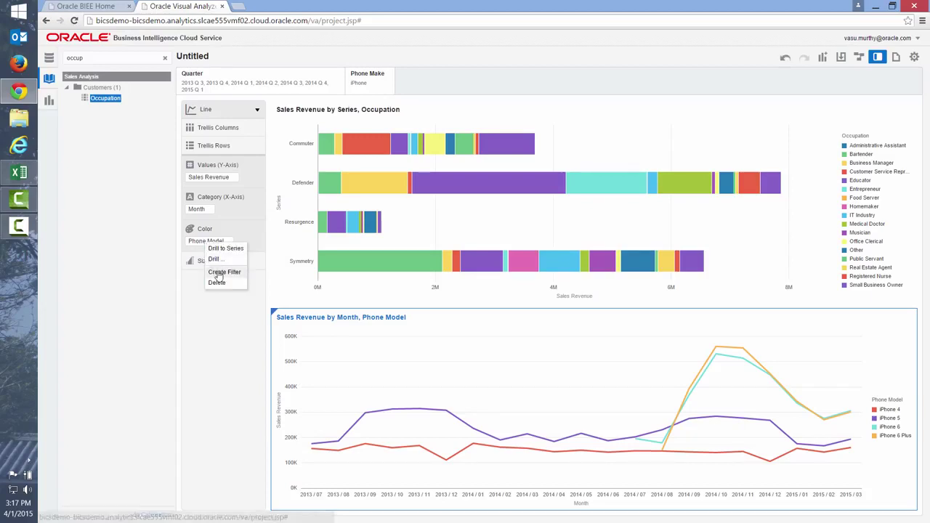
click(220, 272)
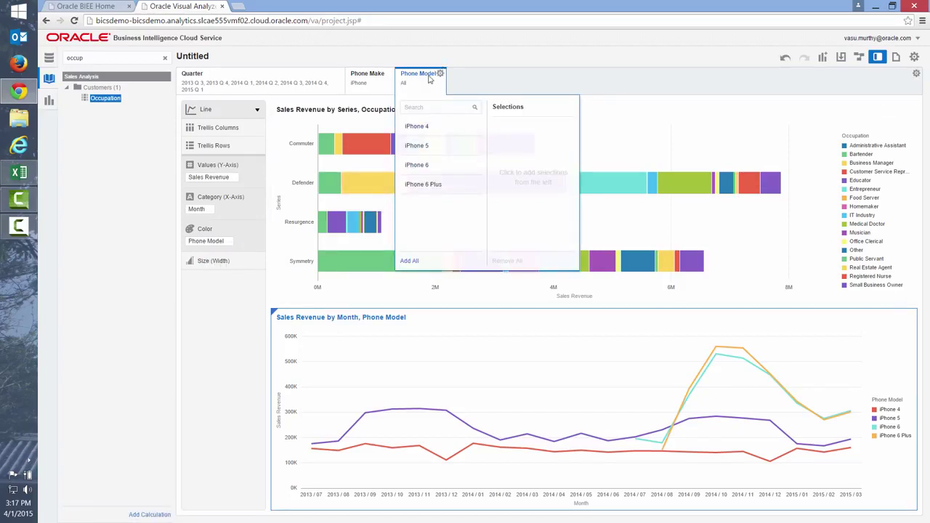
click(419, 147)
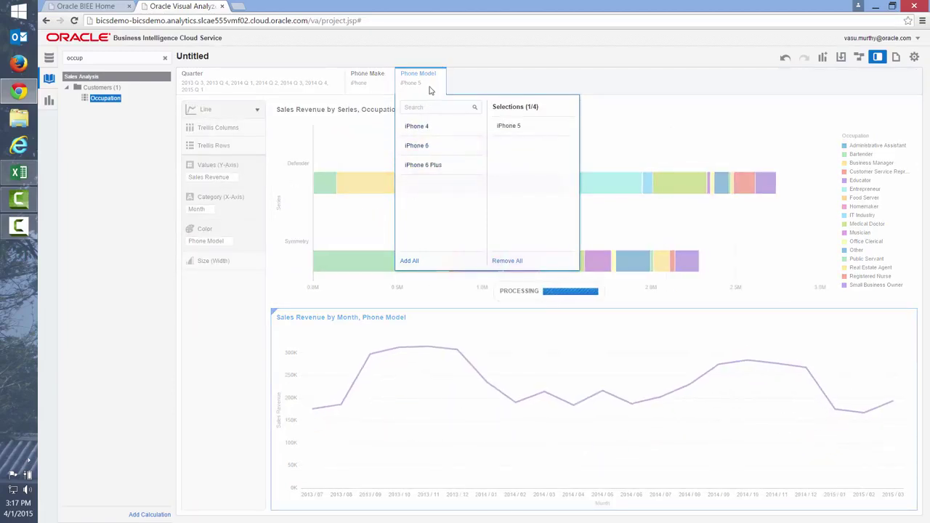
click(289, 262)
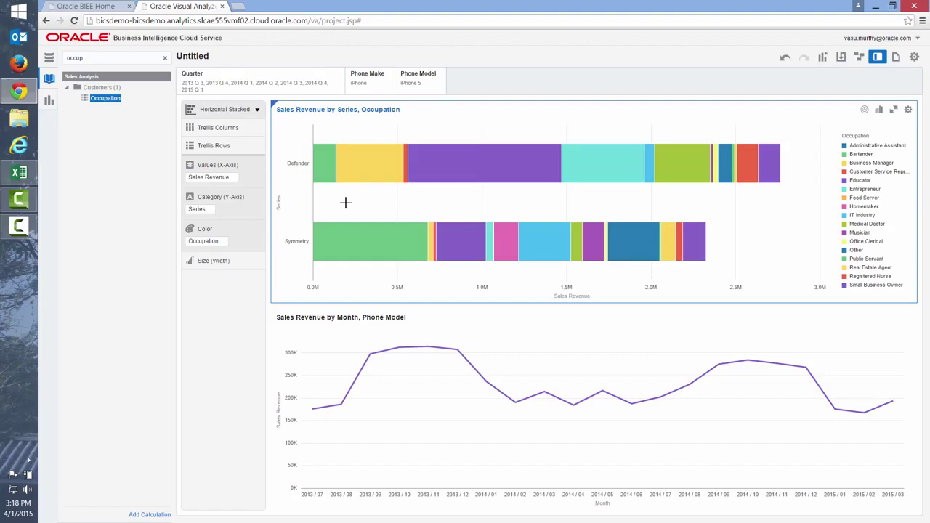
Step: Clear the data element search and color the Sales Revenue by Series bar chart by the customers' Gender instead of Occupation
click(165, 58)
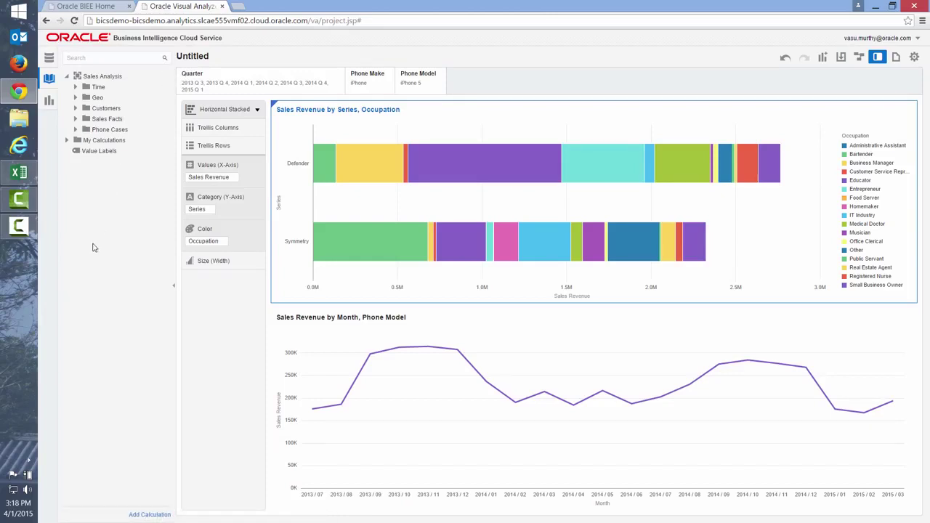
double_click(106, 109)
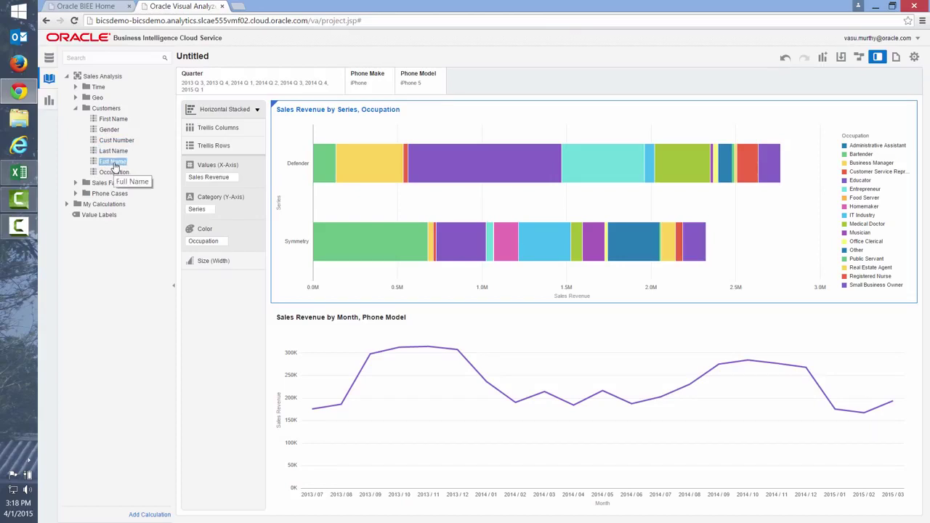
click(110, 132)
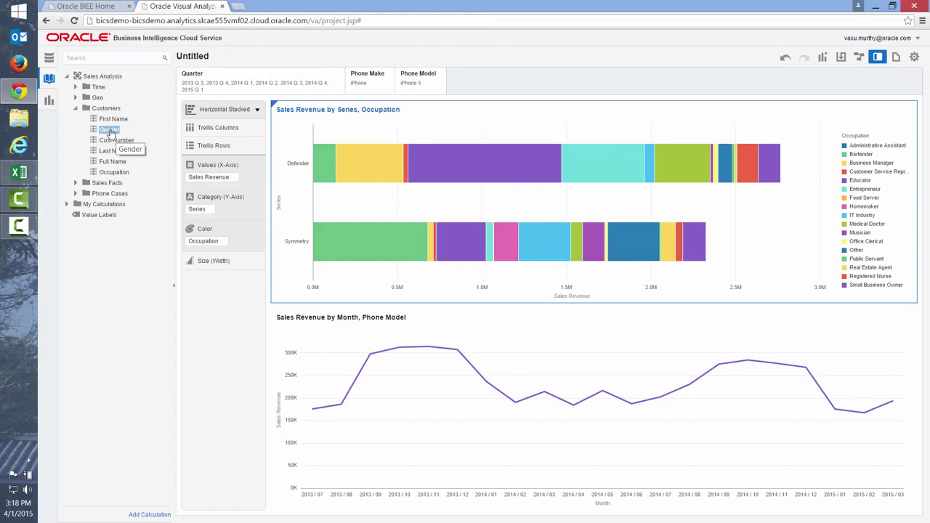
mouse_move(109, 131)
mouse_down()
mouse_move(149, 205)
mouse_move(197, 249)
mouse_move(209, 244)
mouse_up()
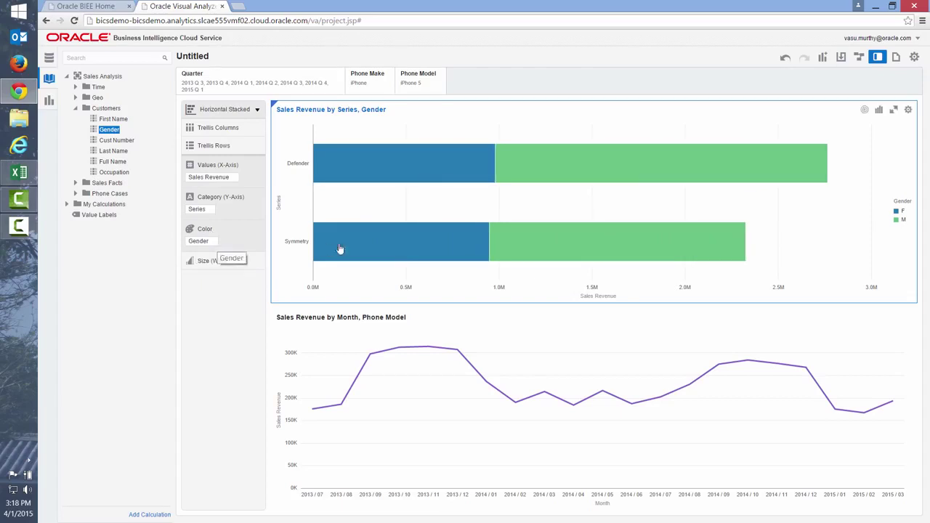
mouse_move(550, 242)
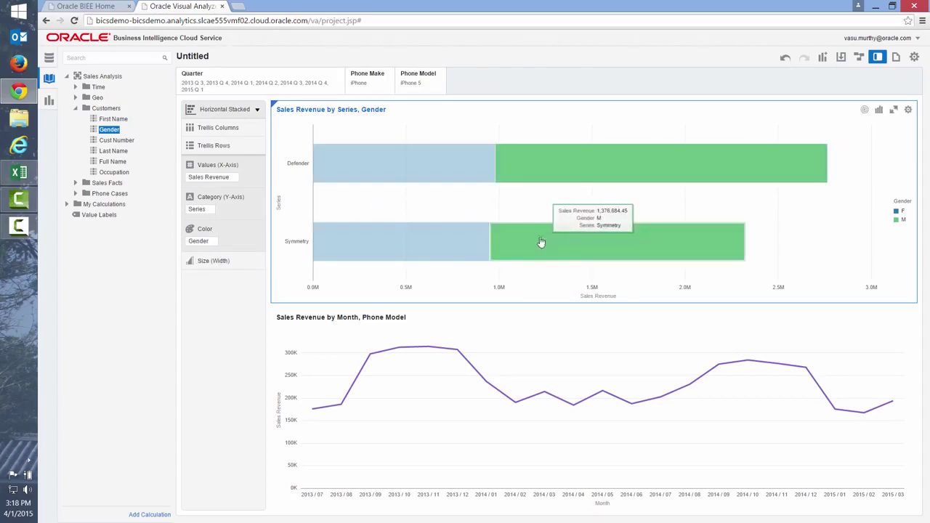
mouse_move(479, 256)
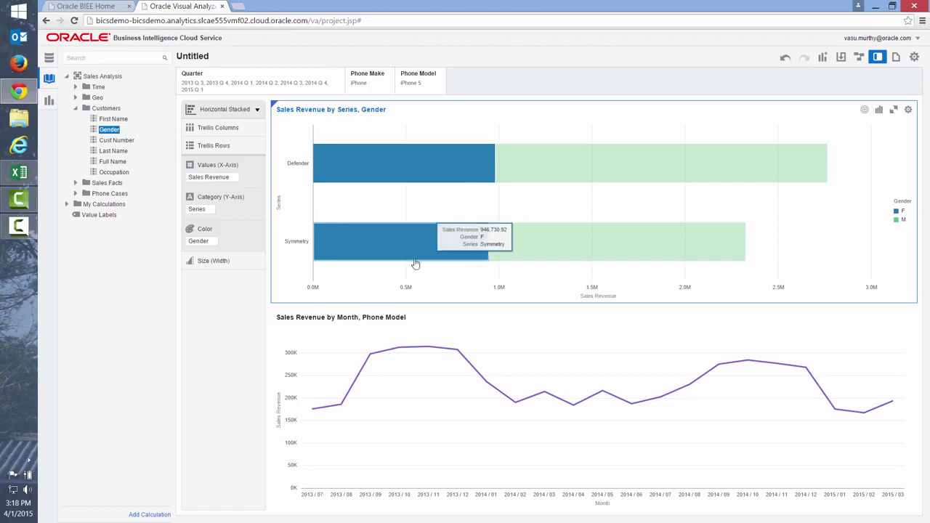
mouse_move(404, 247)
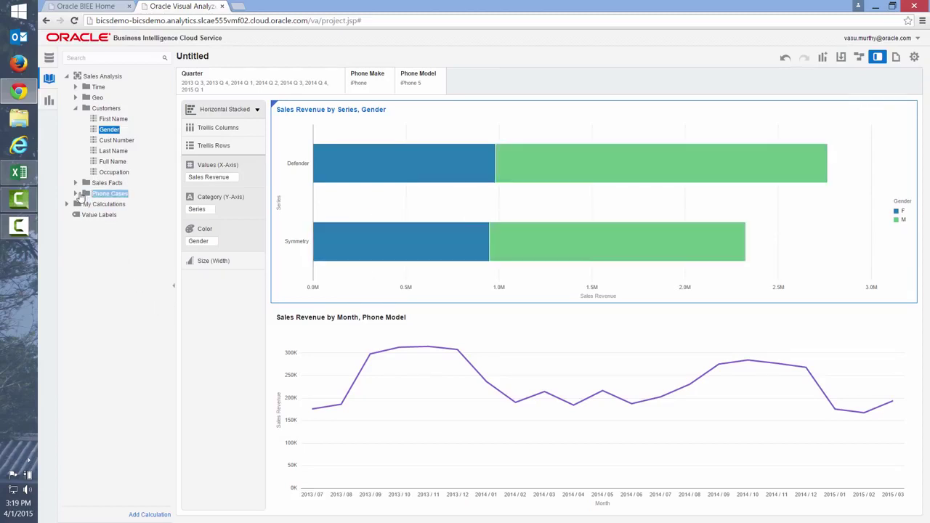
Step: Add the phone cases' Color to the bar chart as trellis rows and maximize the chart
click(76, 193)
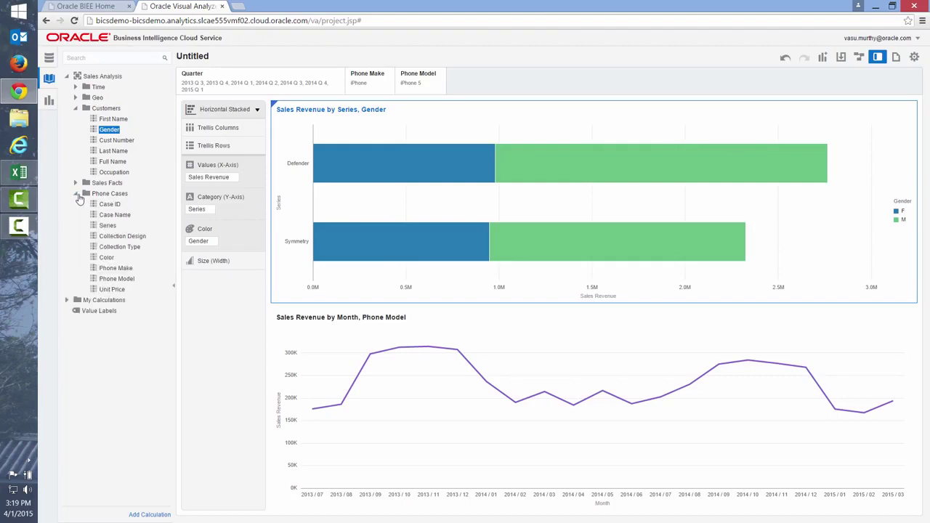
click(109, 193)
click(106, 258)
double_click(106, 258)
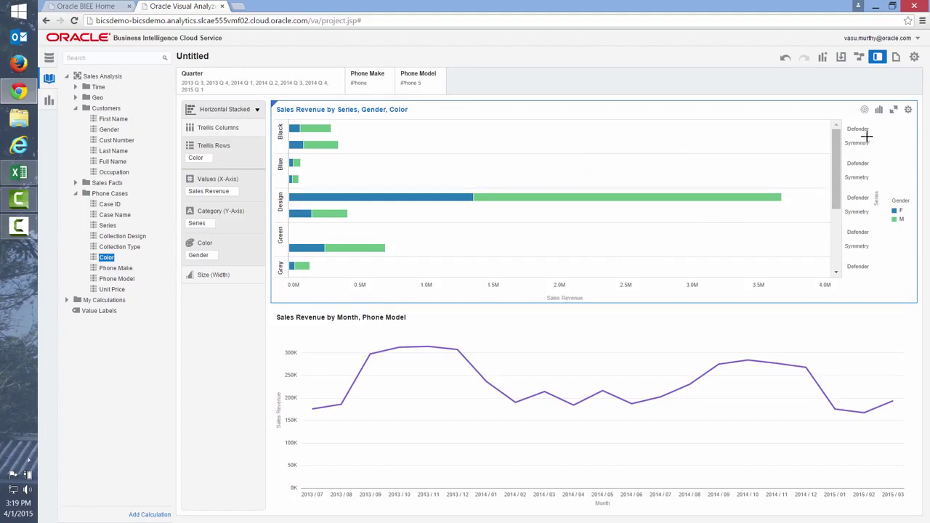
click(893, 110)
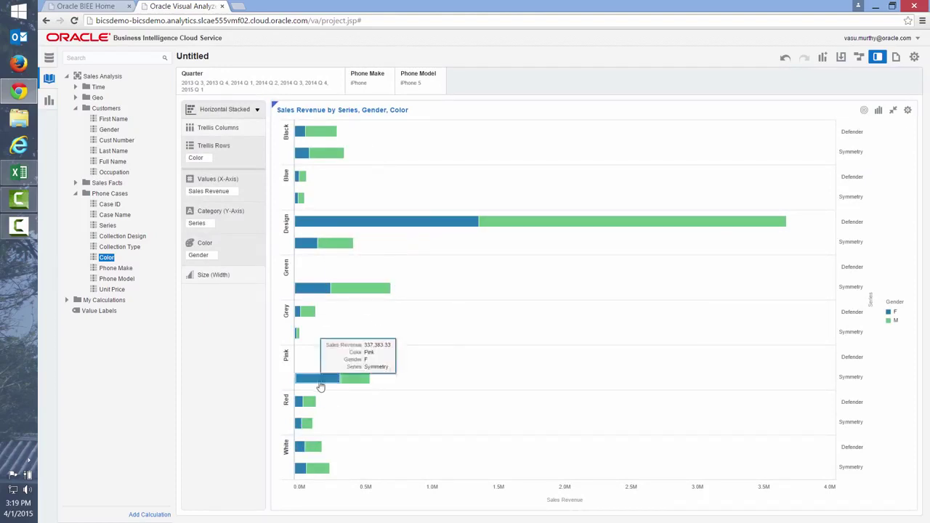
Step: Compare revenue by gender across case colors and keep only the Design color row
mouse_move(367, 377)
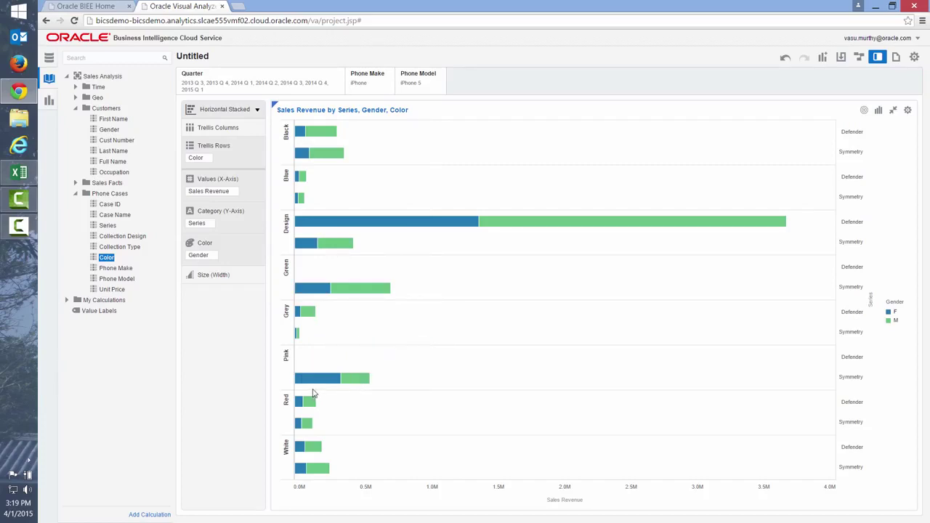
mouse_move(314, 378)
mouse_move(366, 290)
click(287, 230)
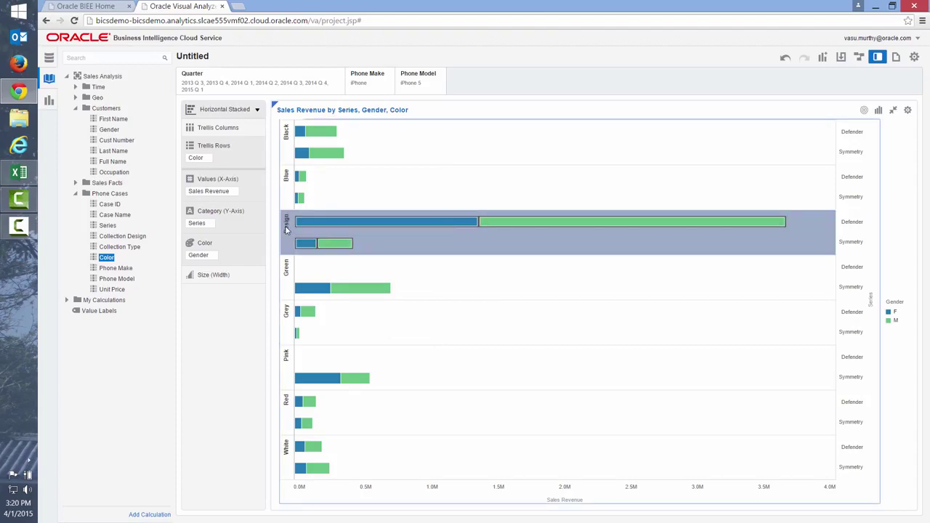
right_click(287, 229)
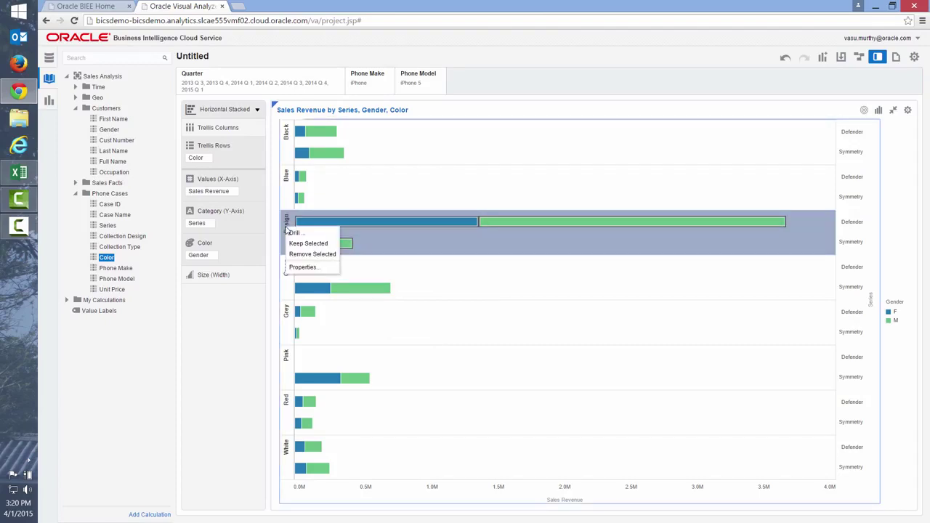
click(301, 244)
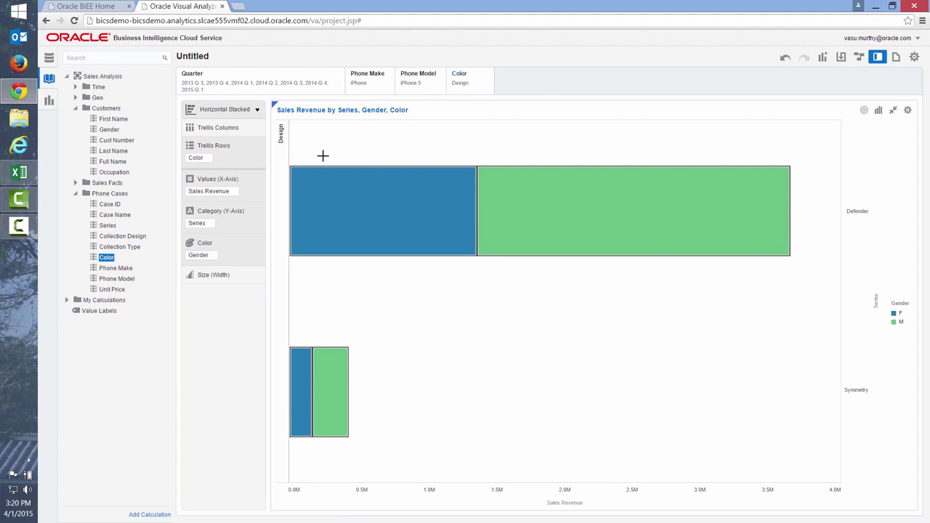
Step: Replace Color with Collection Type in the bar chart's trellis rows
click(119, 247)
ctrl+click(126, 238)
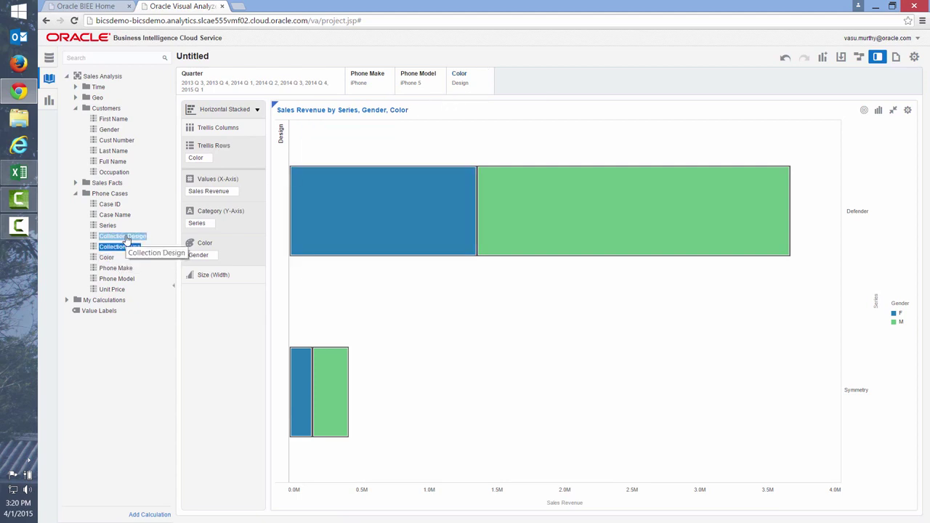
click(120, 248)
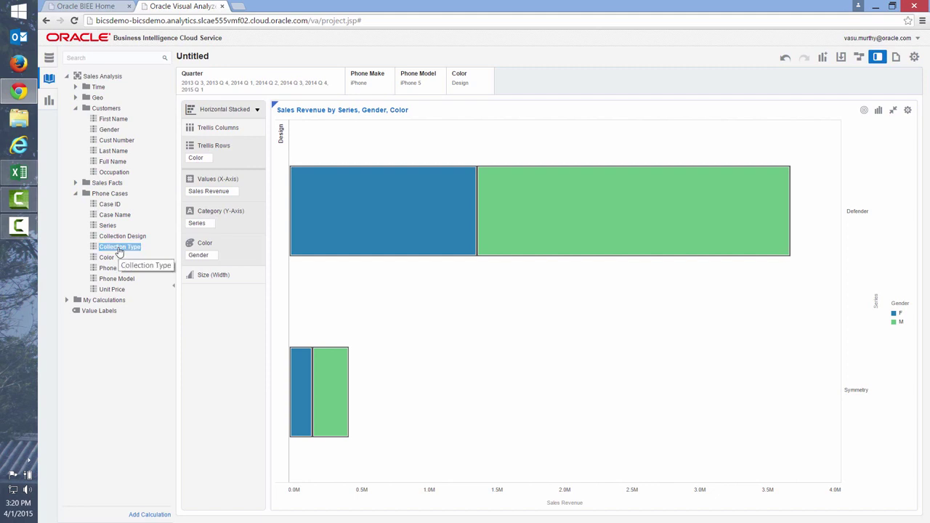
ctrl+click(125, 238)
click(123, 248)
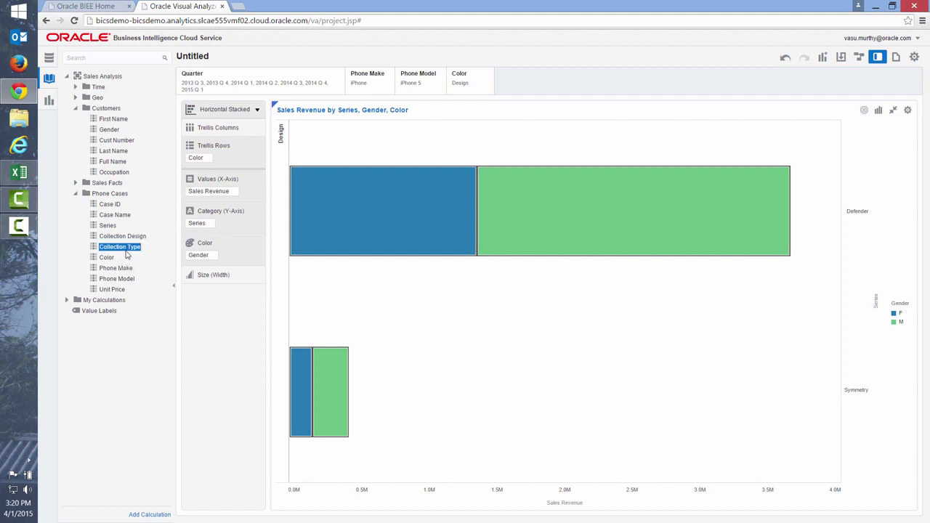
drag(113, 250, 202, 158)
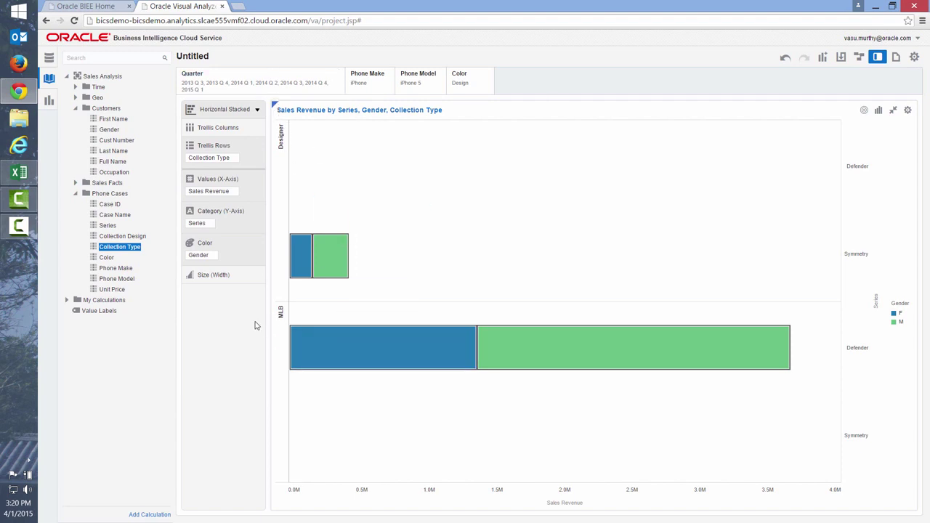
Step: Add Collection Design to the trellis rows below Collection Type and look through the sales revenue of the individual designs
click(114, 240)
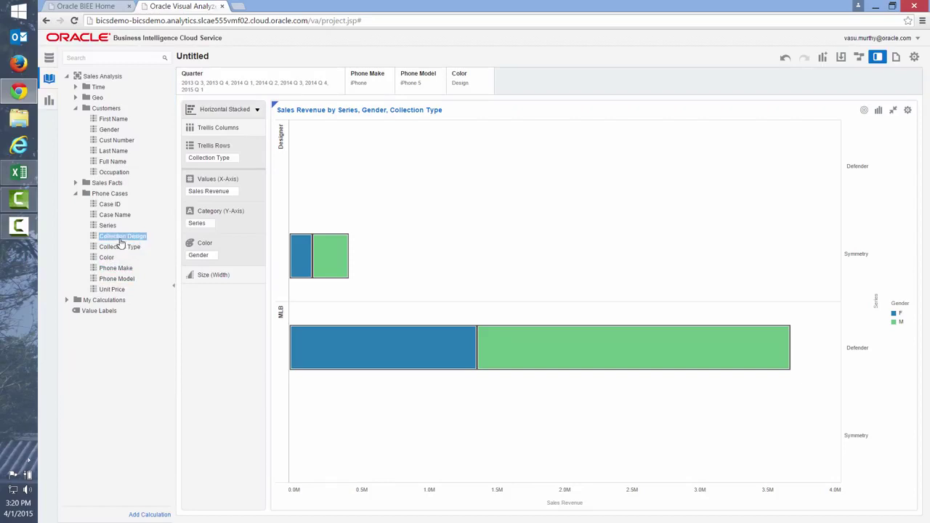
drag(121, 243, 211, 170)
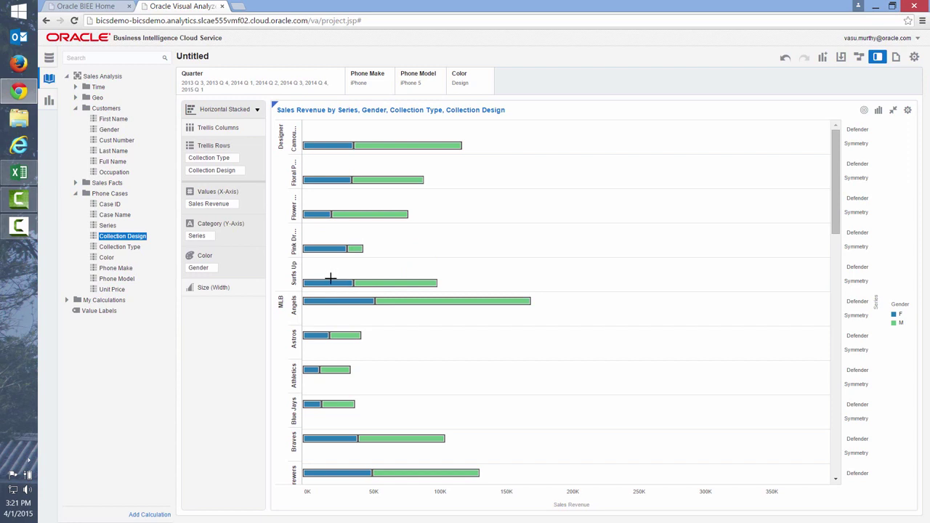
click(324, 148)
scroll(288, 367, down, 2)
scroll(288, 368, down, 1)
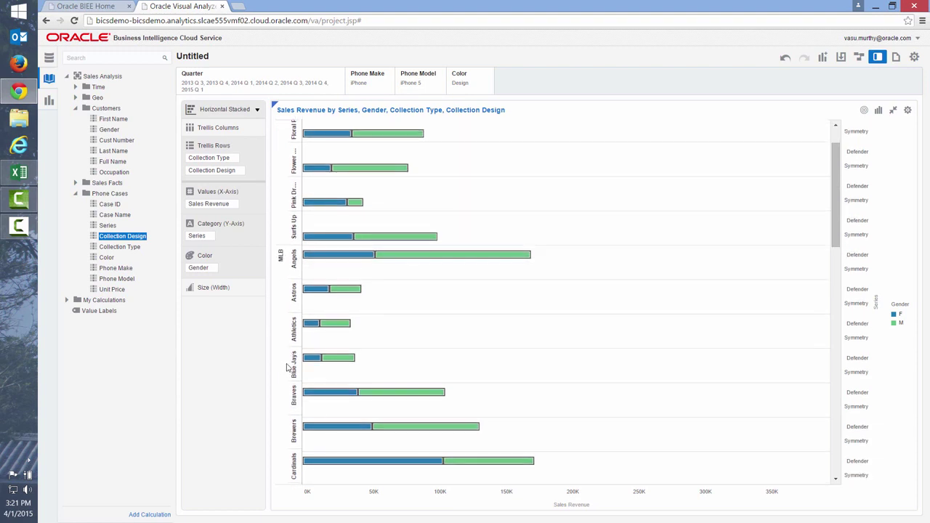
scroll(289, 368, down, 1)
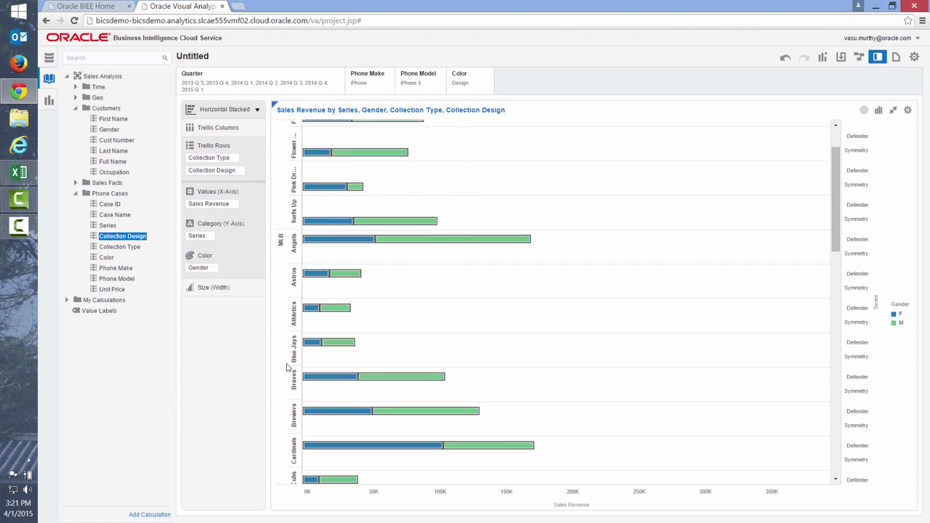
scroll(288, 368, down, 1)
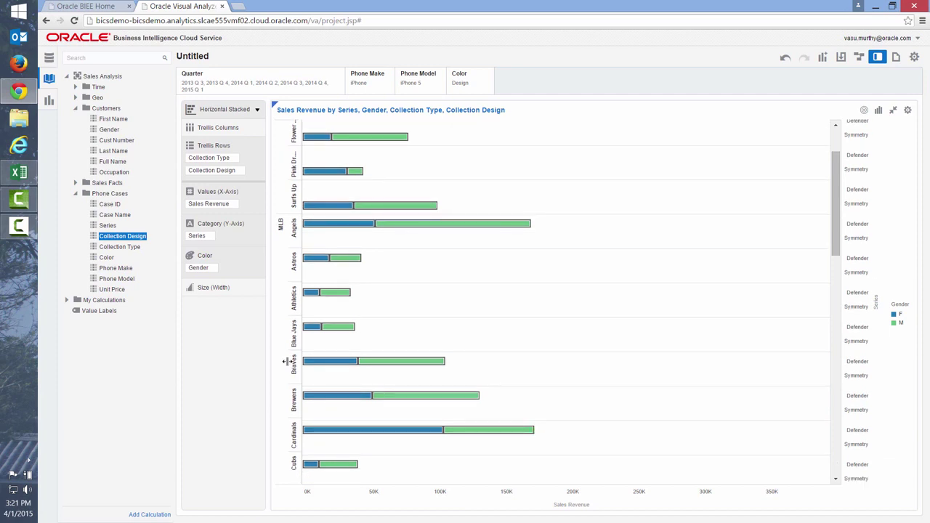
scroll(288, 361, down, 1)
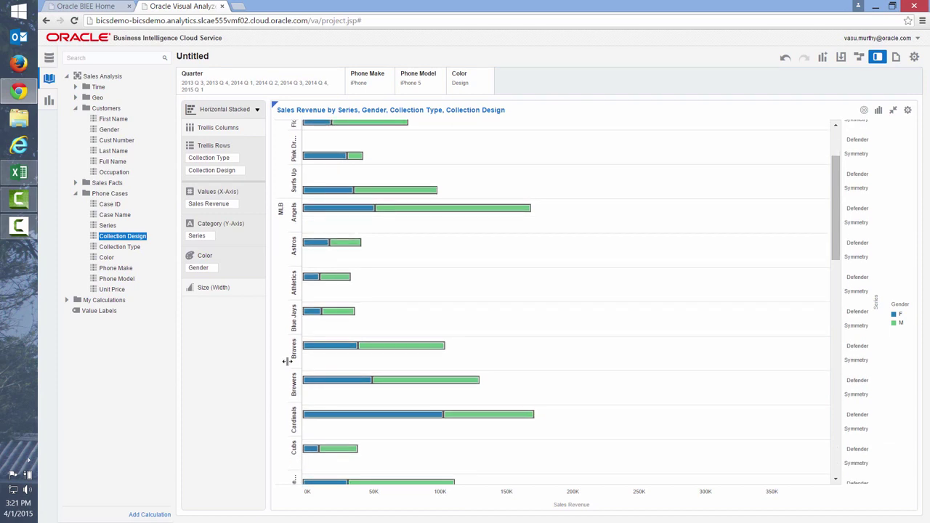
scroll(287, 361, up, 1)
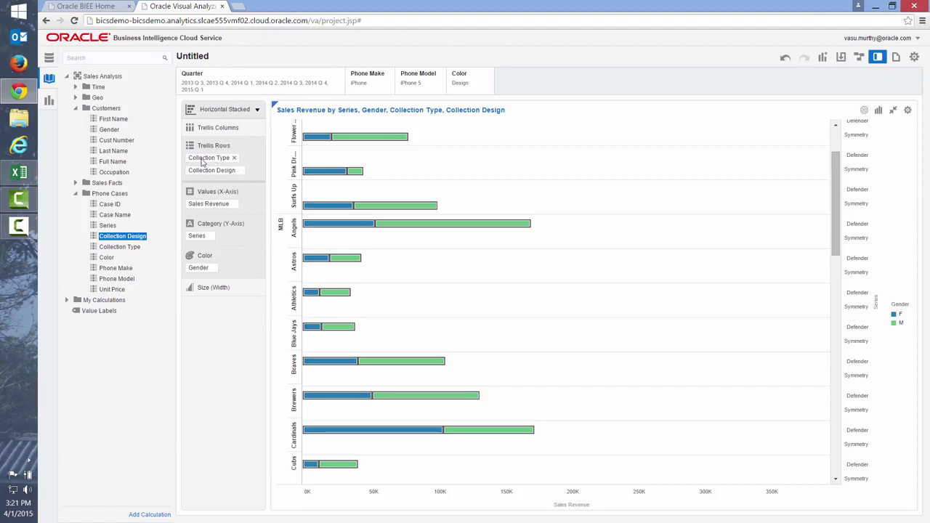
Step: Add a Collection Type filter to the project and limit it to MLB
click(120, 248)
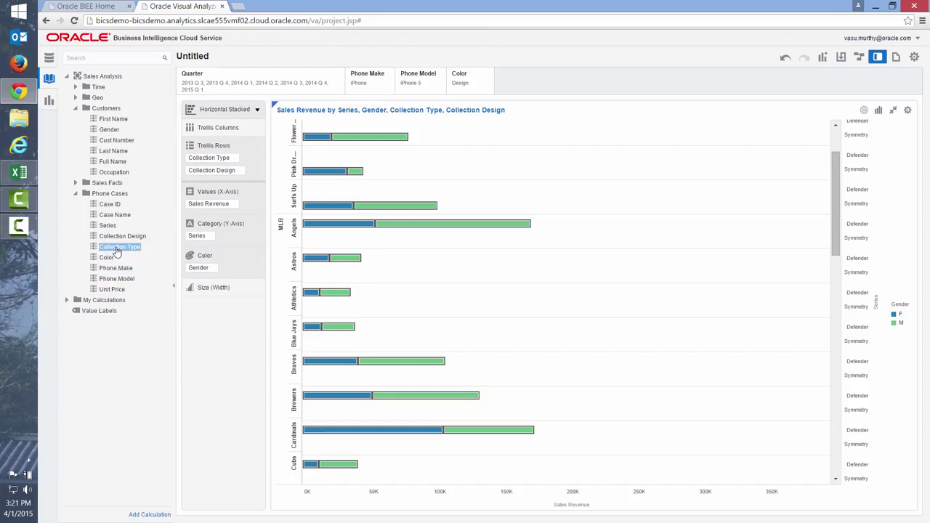
drag(115, 251, 181, 86)
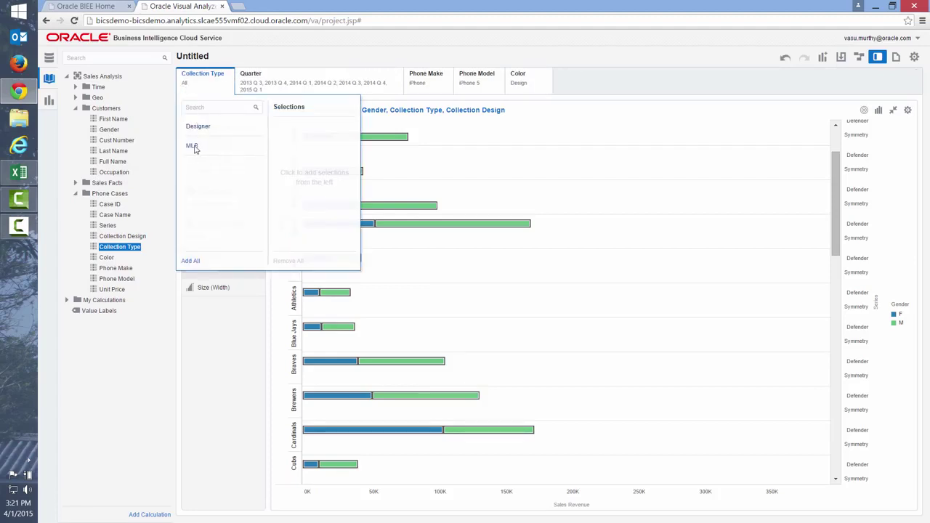
click(195, 146)
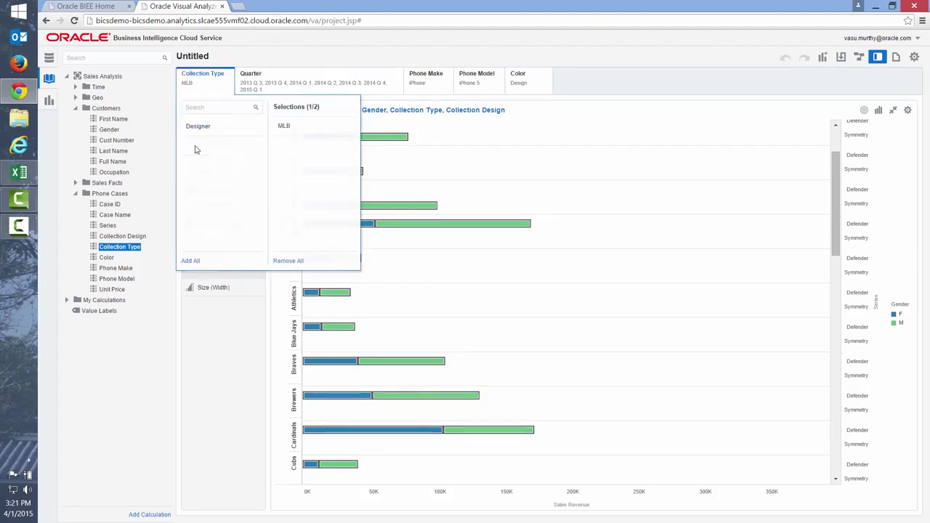
Step: Close the filter list and examine the team, position rank, postseason success and home attendance columns of the MLB 2014 Summary Rankingv9 workbook in Excel
click(172, 368)
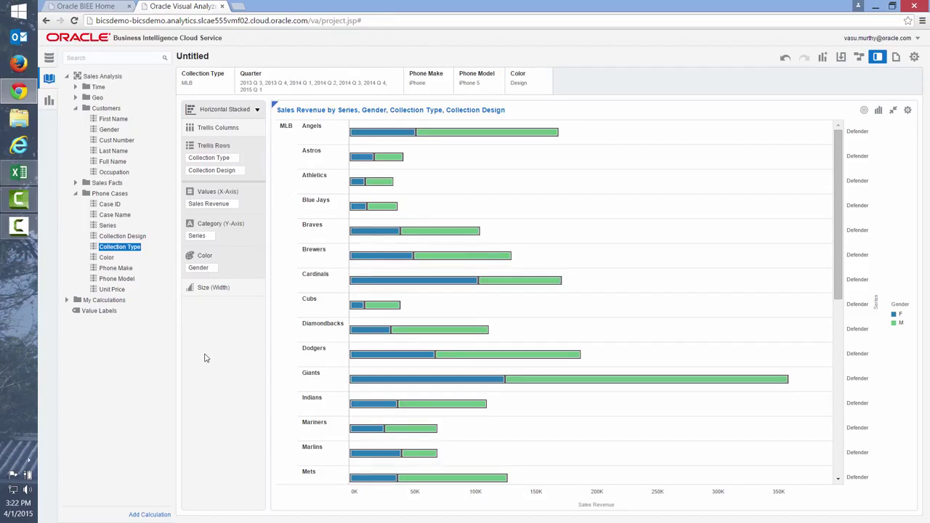
key(alt+Tab)
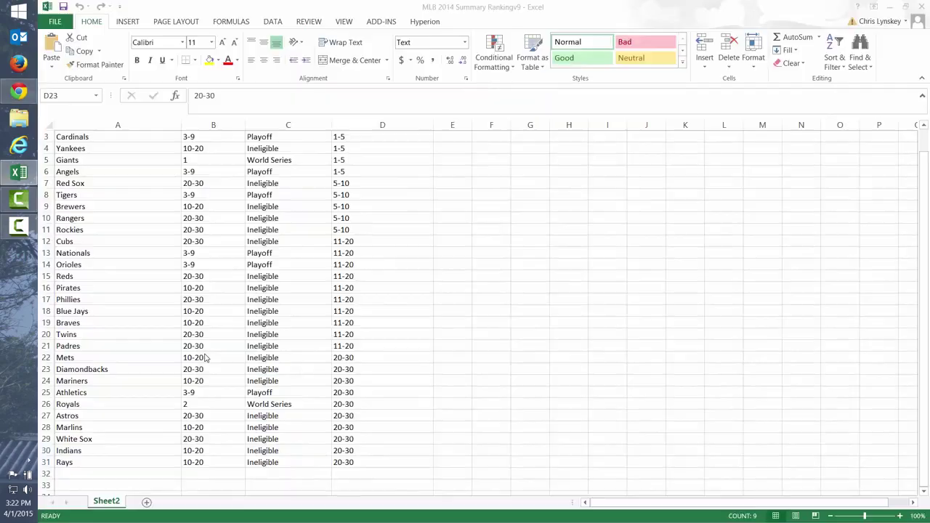
scroll(308, 251, up, 1)
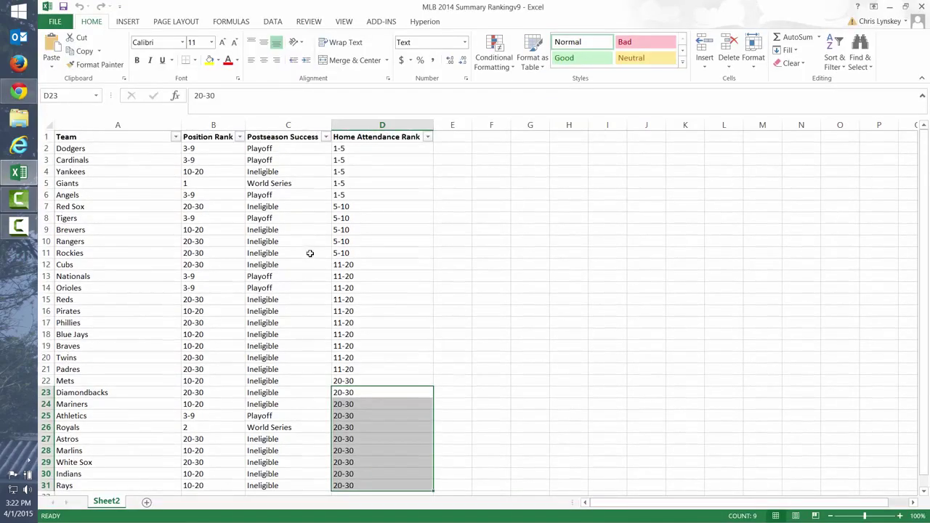
click(167, 170)
click(96, 150)
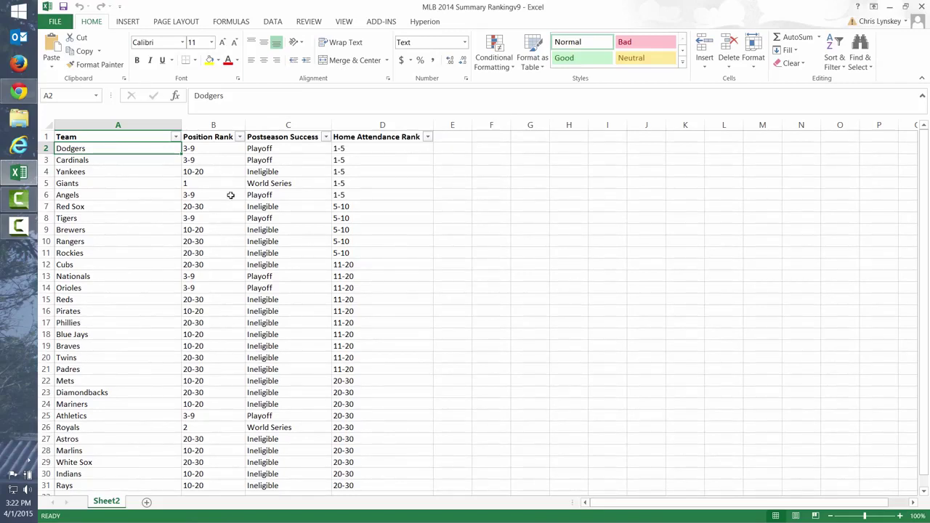
click(200, 187)
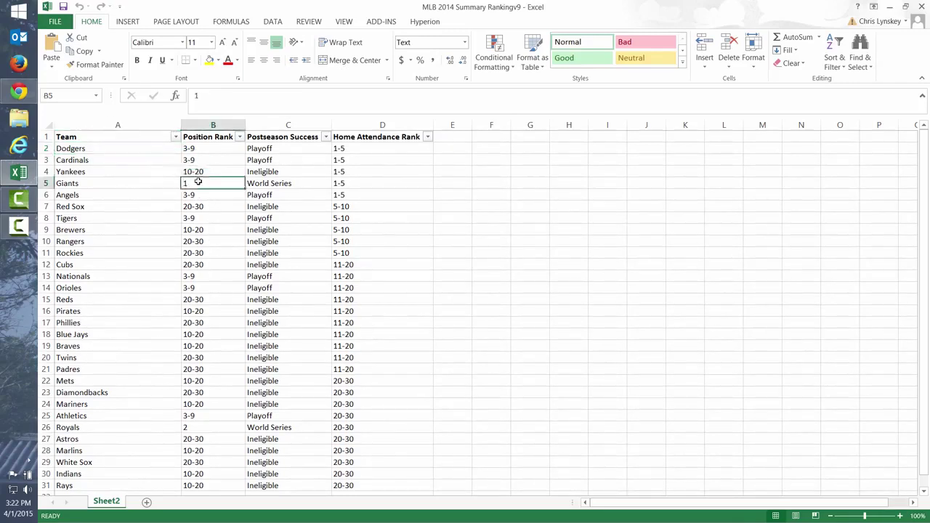
click(197, 431)
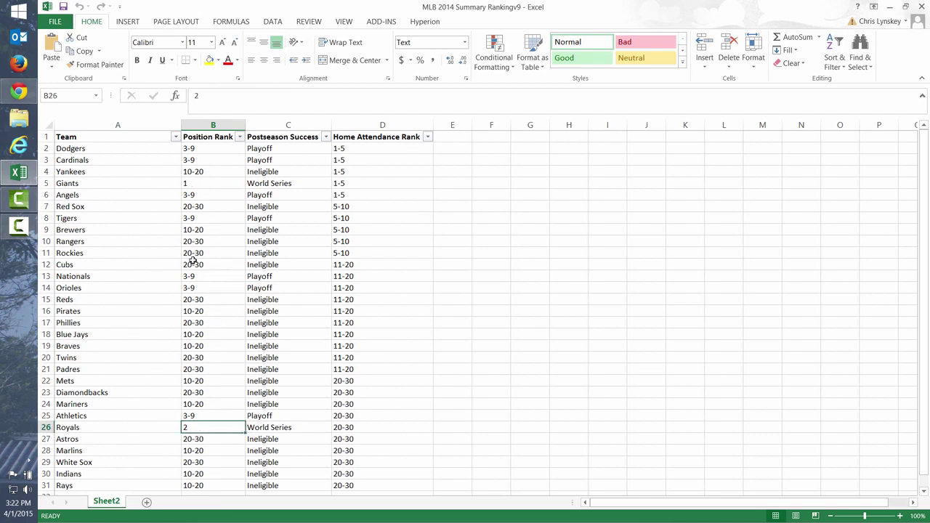
click(268, 228)
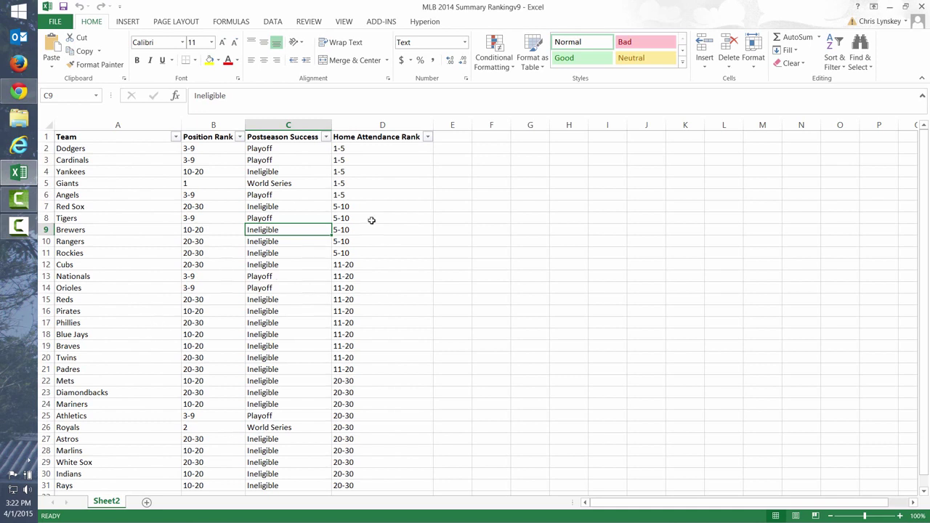
click(363, 197)
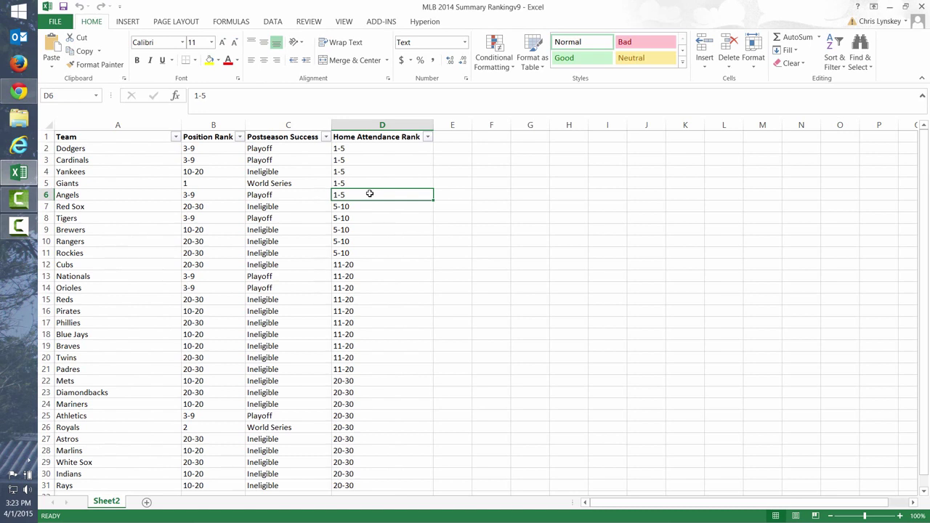
Step: Switch back to Visual Analyzer and upload the MLB 2014 Summary Rankingv9 workbook from the MyData folder as a new data source
key(alt+Tab)
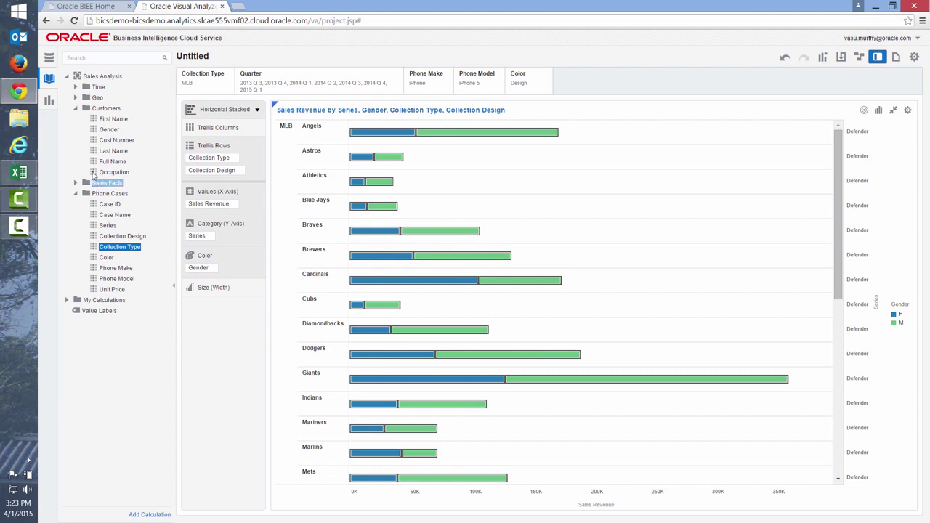
click(51, 61)
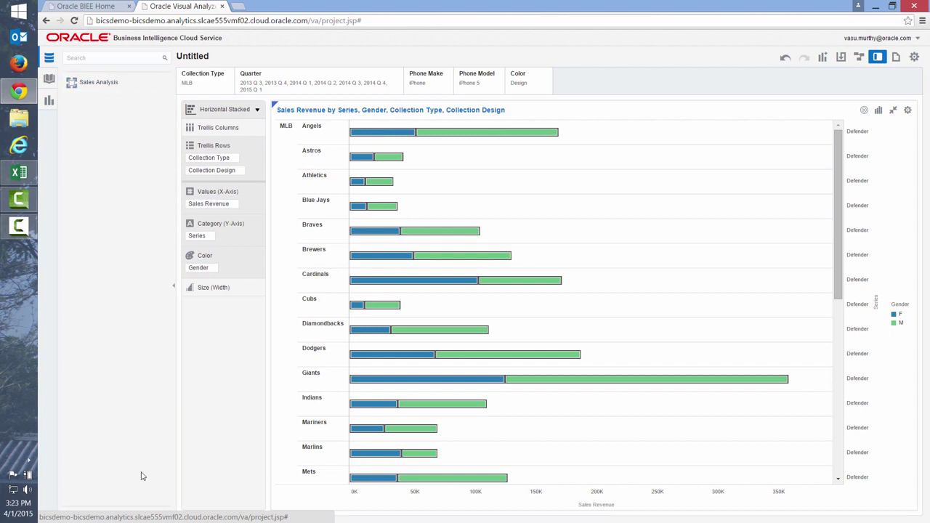
click(147, 515)
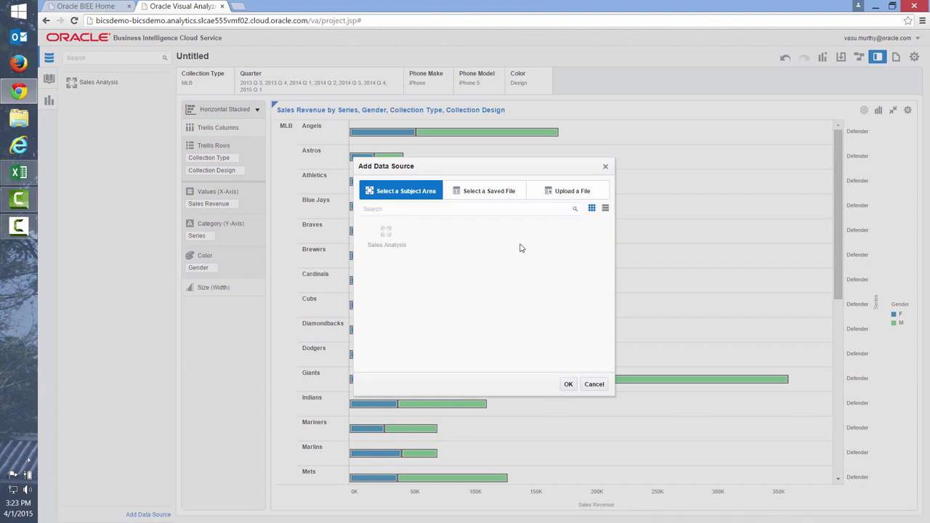
click(574, 192)
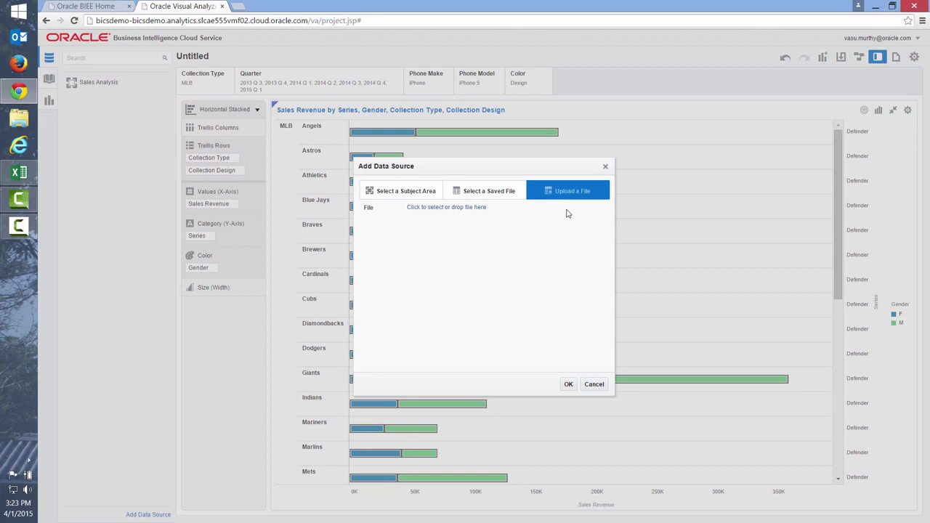
click(442, 210)
click(245, 86)
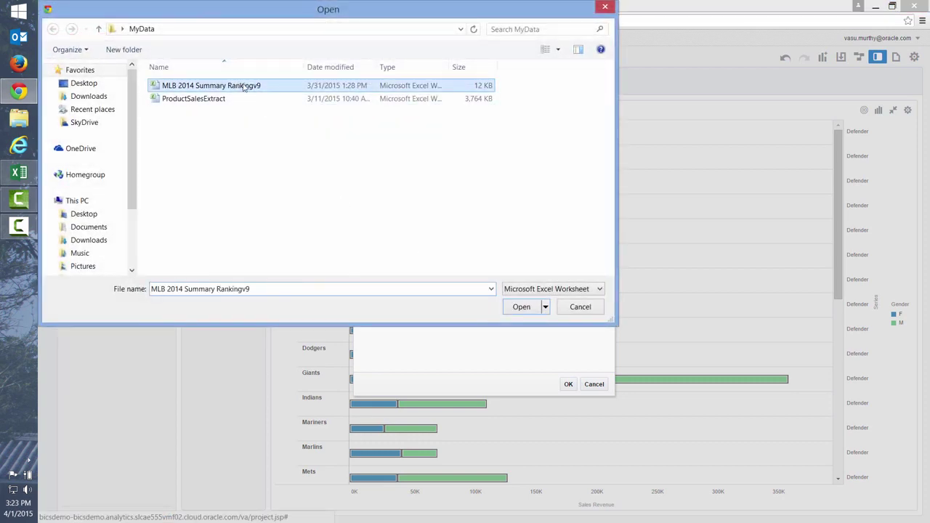
click(521, 307)
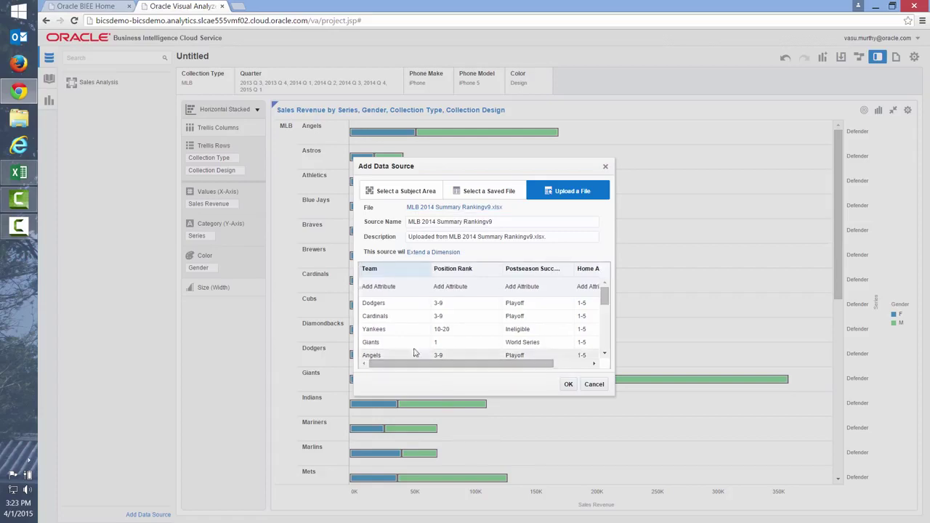
Step: Match the uploaded file's Team column with Collection Design from Phone Cases and add the source to the project
mouse_move(436, 297)
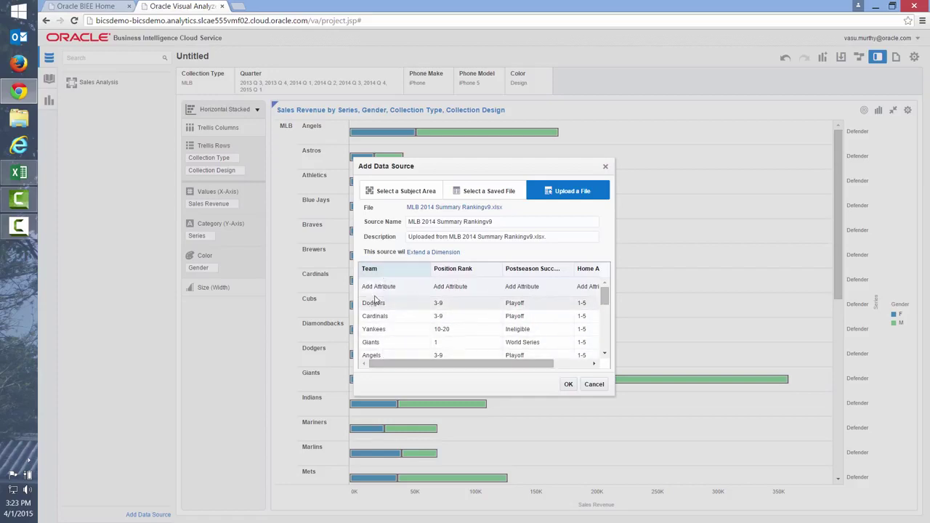
mouse_move(383, 293)
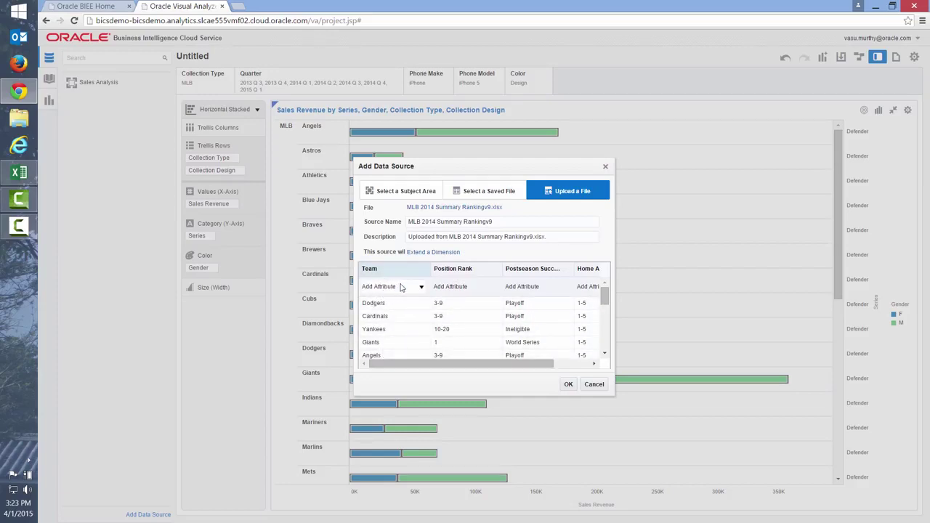
click(398, 288)
click(377, 296)
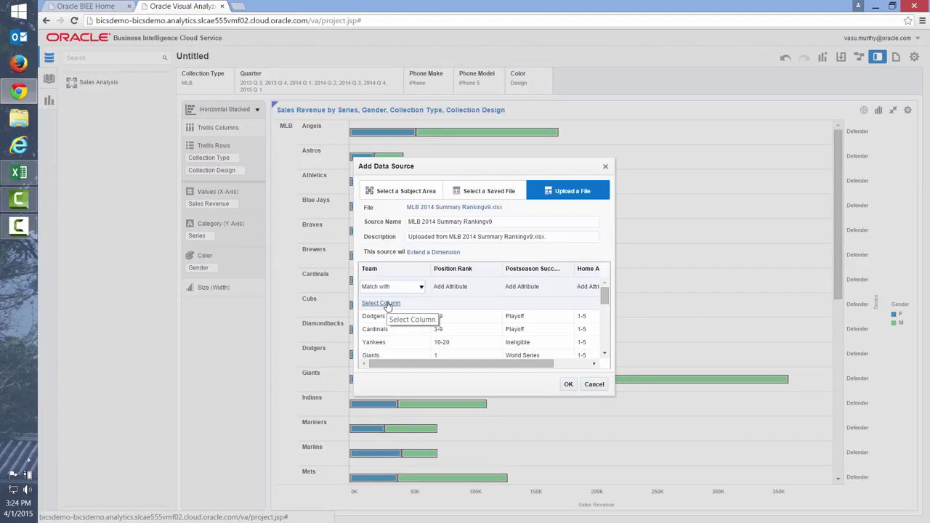
click(387, 304)
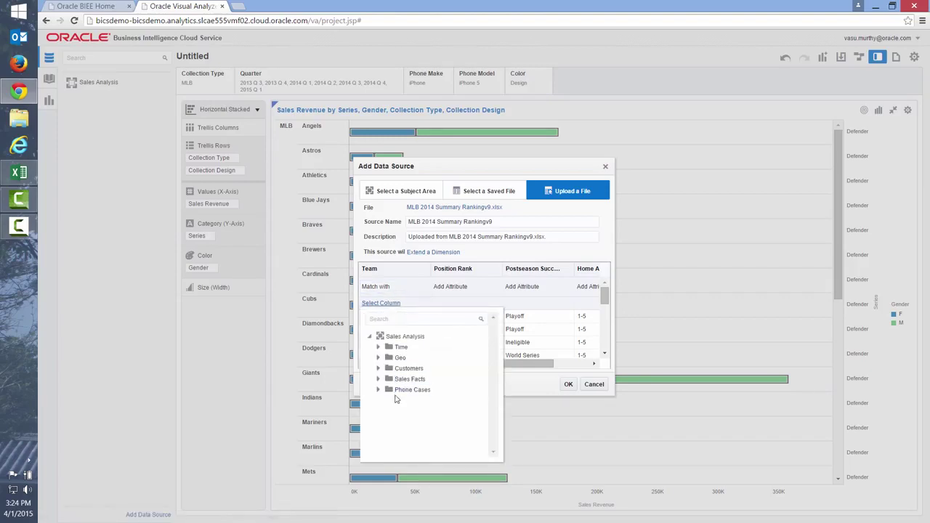
click(379, 390)
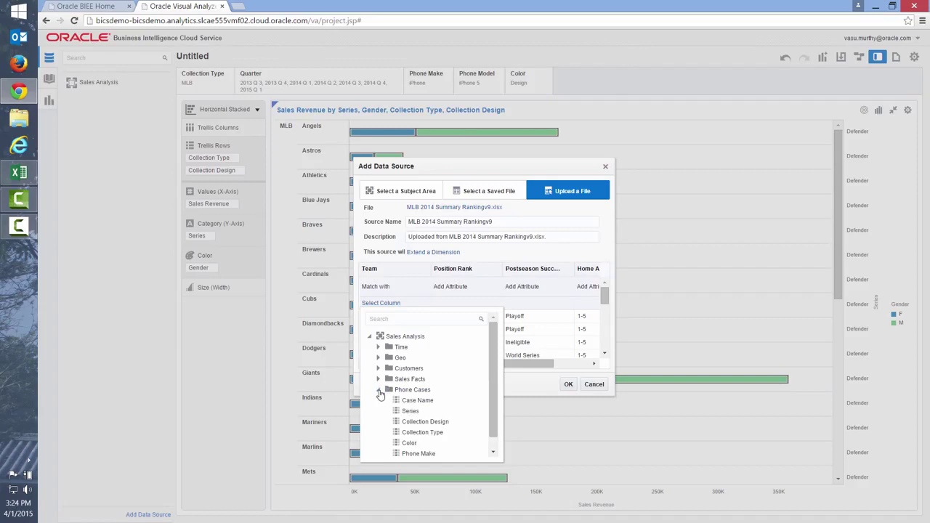
click(425, 428)
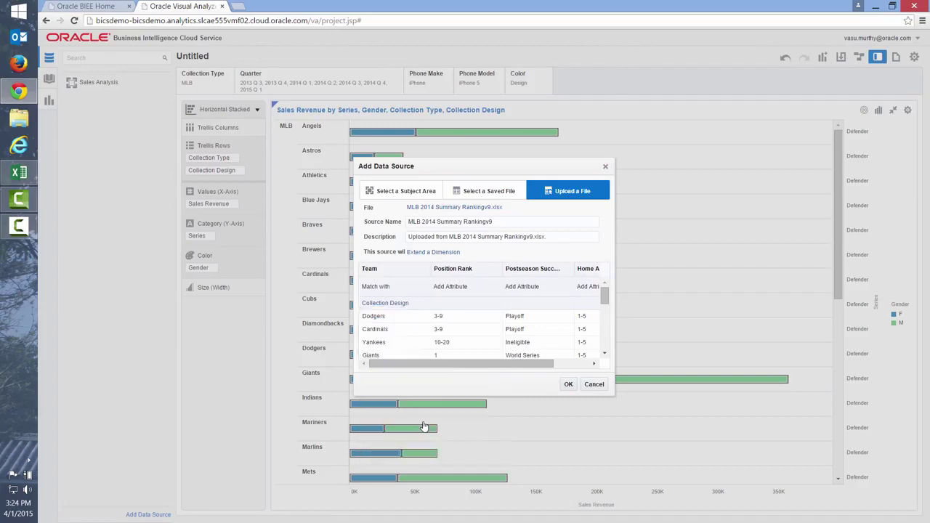
click(570, 385)
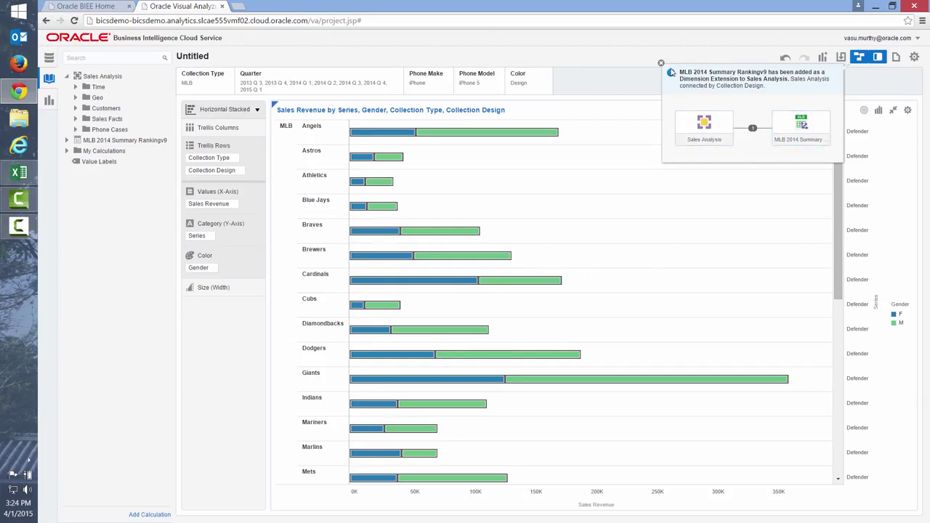
click(661, 64)
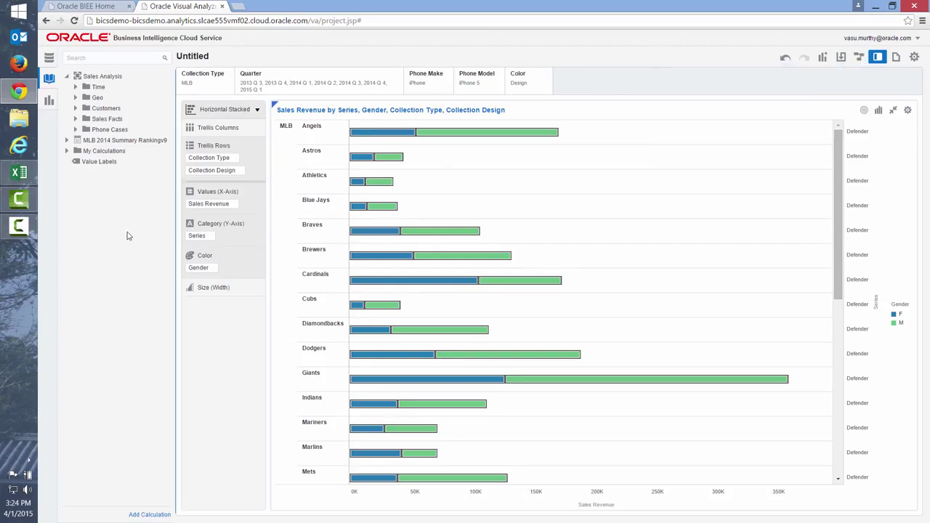
Step: Replace Collection Type with Postseason Success in the bar chart's trellis rows and look through the teams' revenue in each postseason group
click(66, 142)
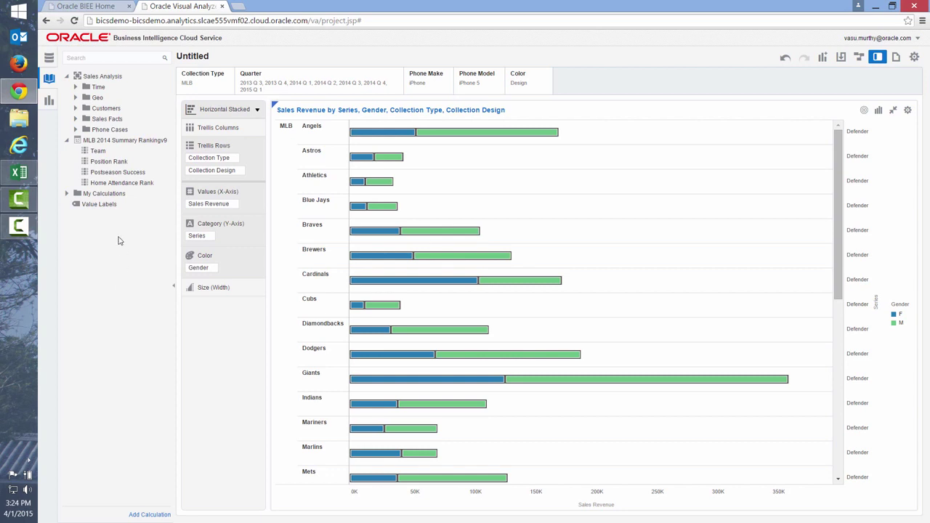
click(137, 175)
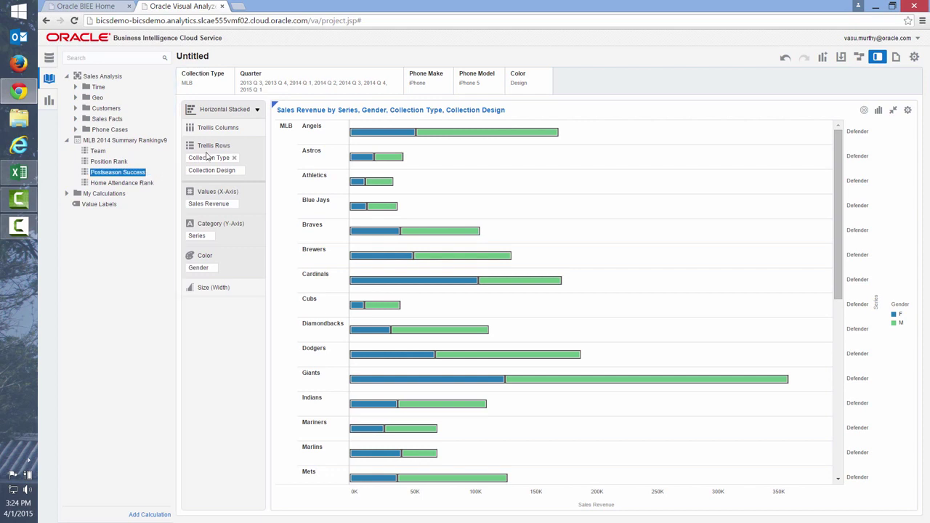
ctrl+click(105, 185)
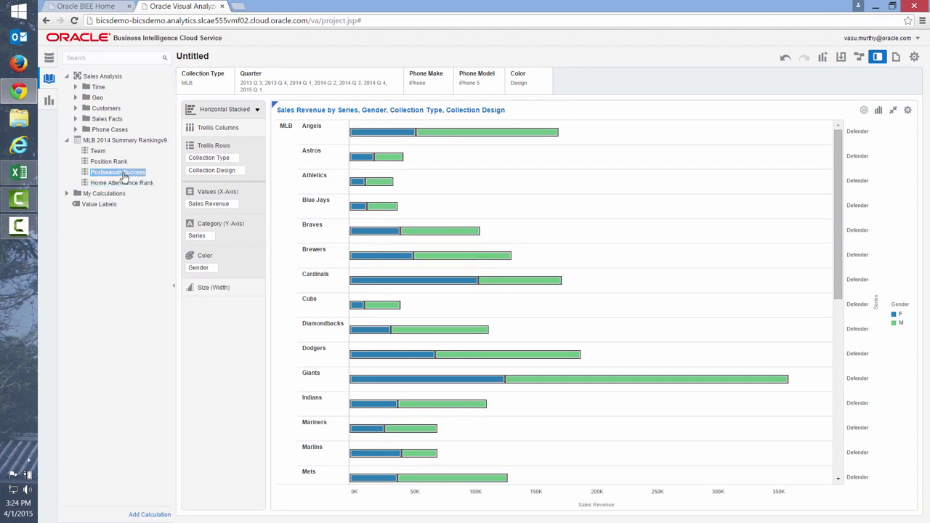
drag(121, 175, 206, 163)
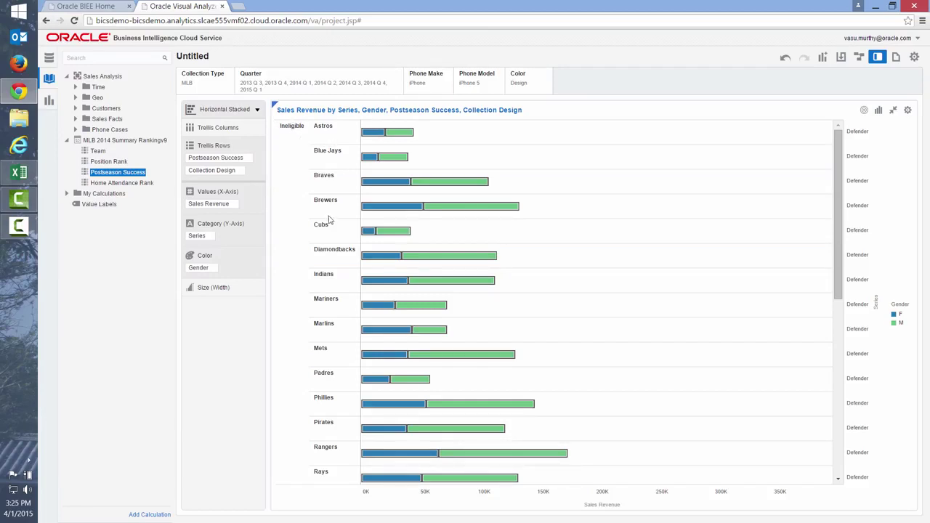
scroll(324, 337, down, 3)
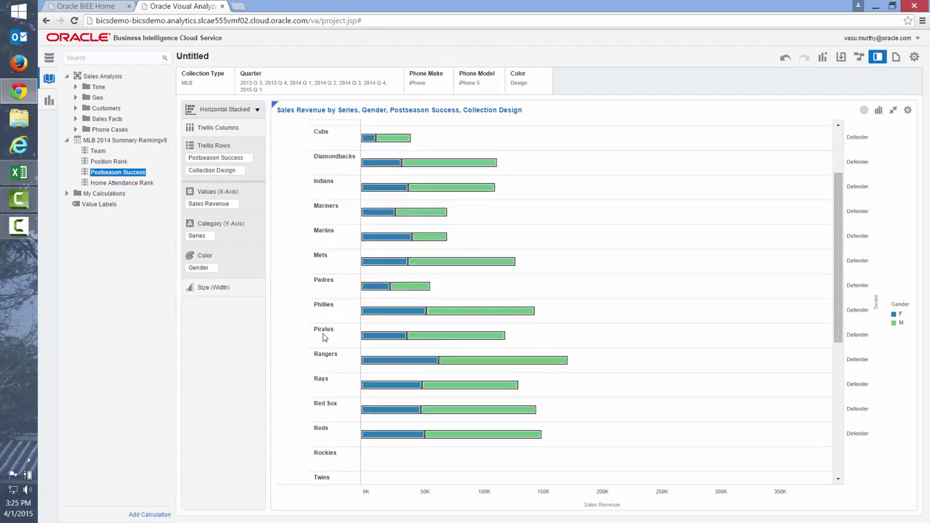
scroll(324, 337, down, 2)
scroll(328, 325, down, 6)
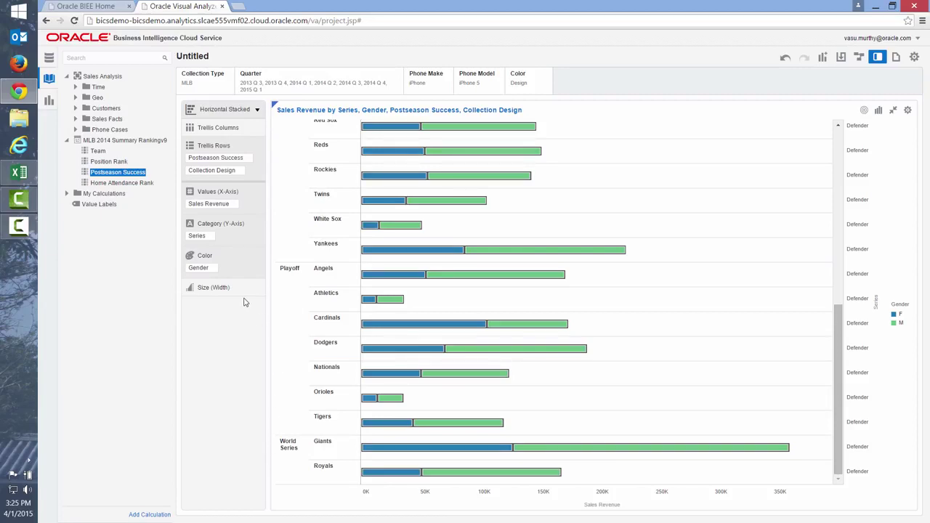
Step: Color the bars by Home Attendance Rank instead of Gender and clear the bar selection in the chart
click(133, 186)
drag(124, 186, 207, 270)
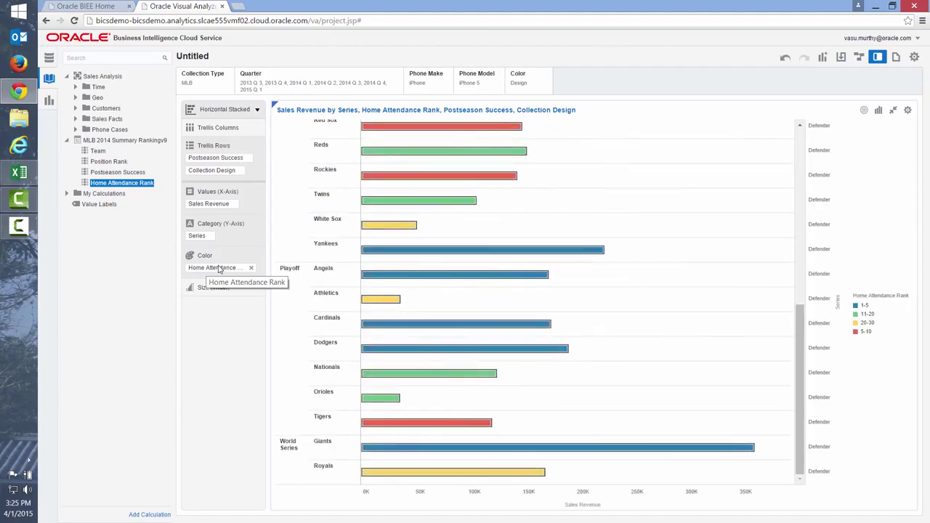
click(672, 344)
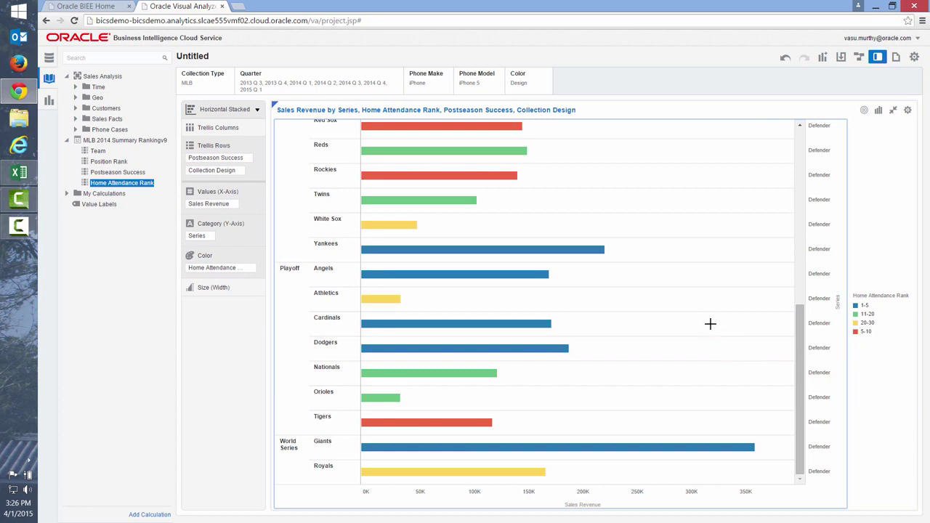
Step: Compare team revenue by home attendance rank across the Ineligible, Playoff and World Series groups and select the Postseason Success column in the data source
scroll(712, 327, up, 5)
scroll(712, 328, up, 5)
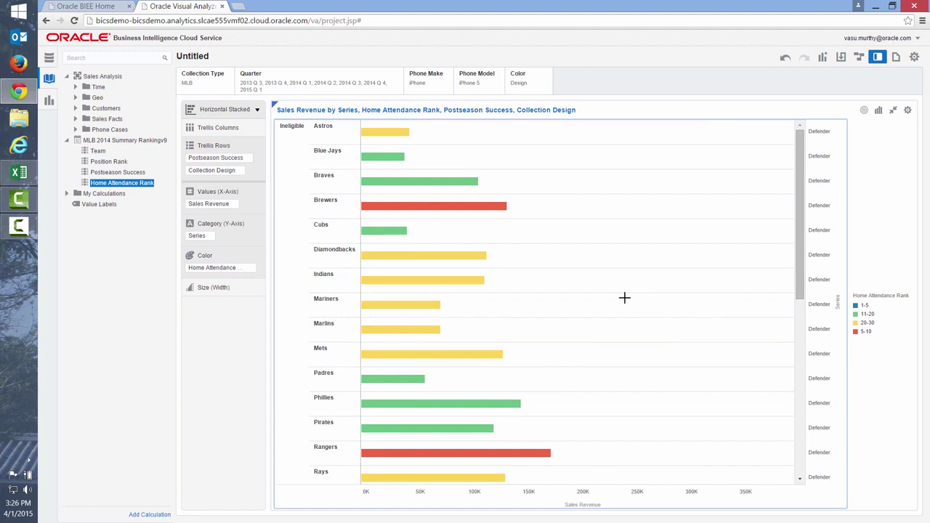
scroll(675, 322, down, 1)
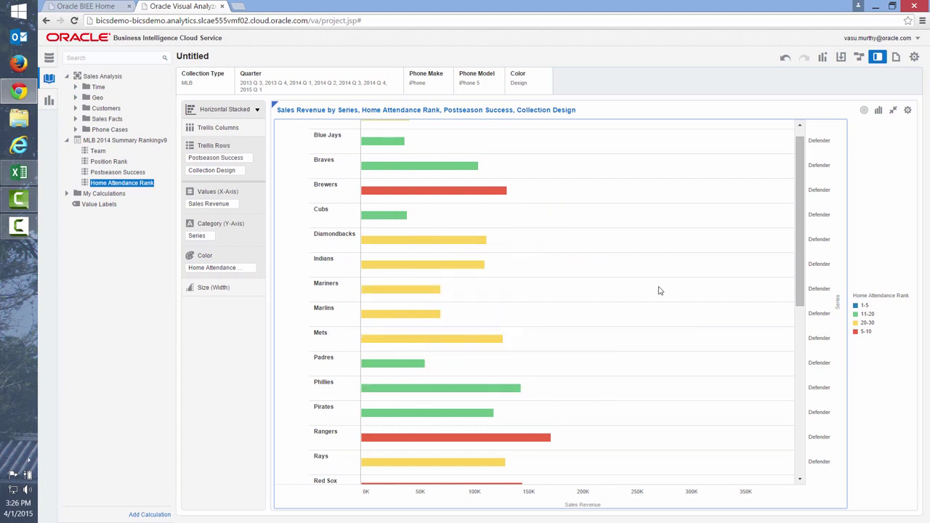
scroll(603, 356, down, 3)
scroll(607, 352, down, 6)
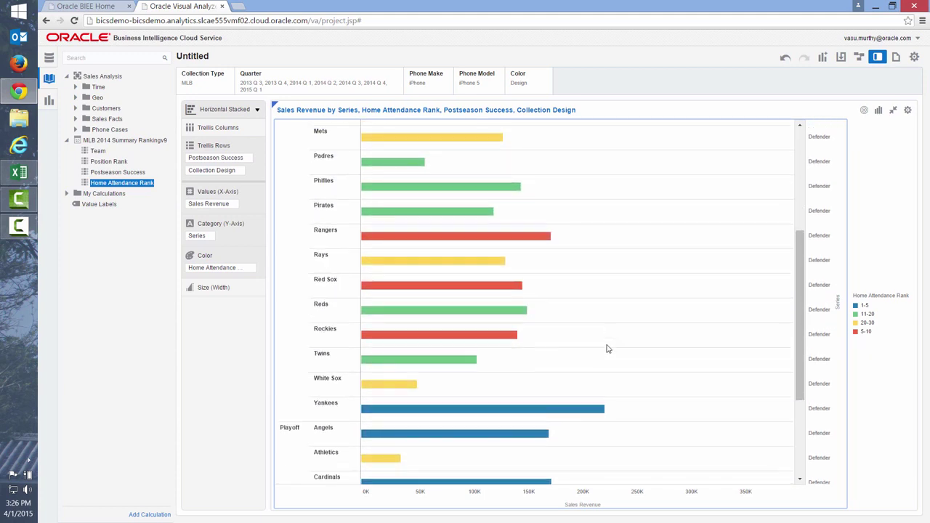
scroll(608, 349, down, 3)
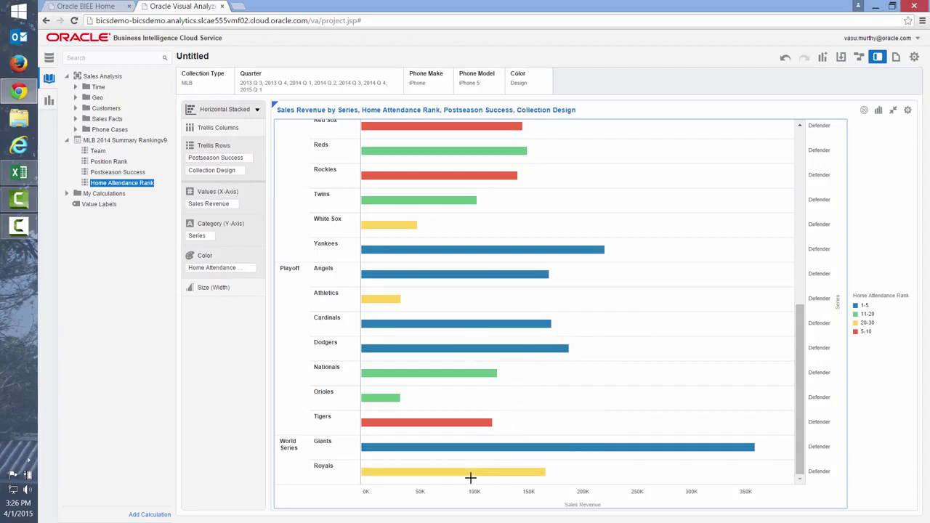
mouse_move(470, 477)
mouse_move(500, 478)
mouse_move(564, 456)
click(116, 172)
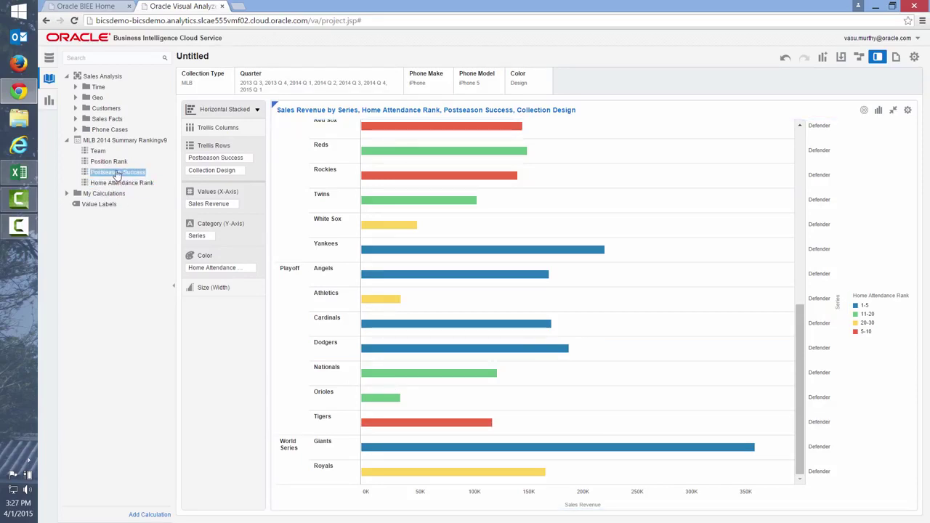
Step: Add a Postseason Success filter to the project and limit it to World Series
drag(116, 175, 182, 82)
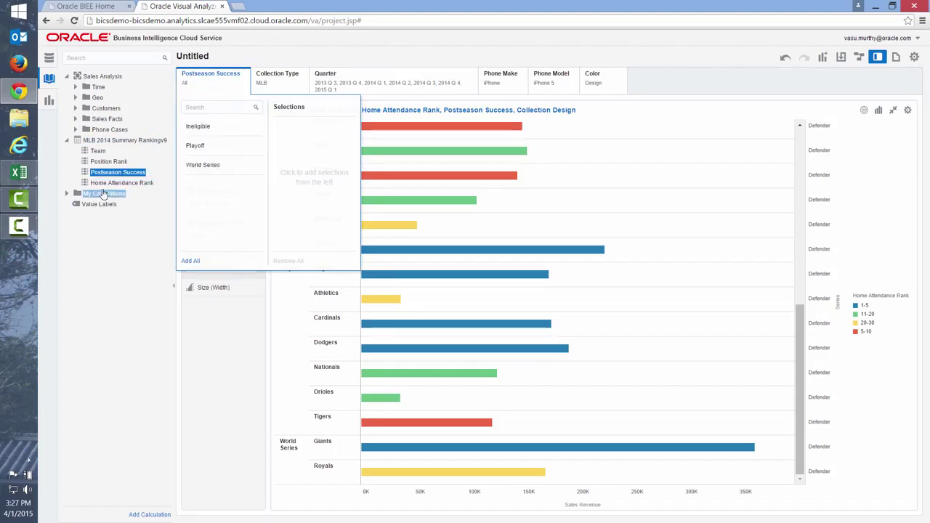
click(203, 164)
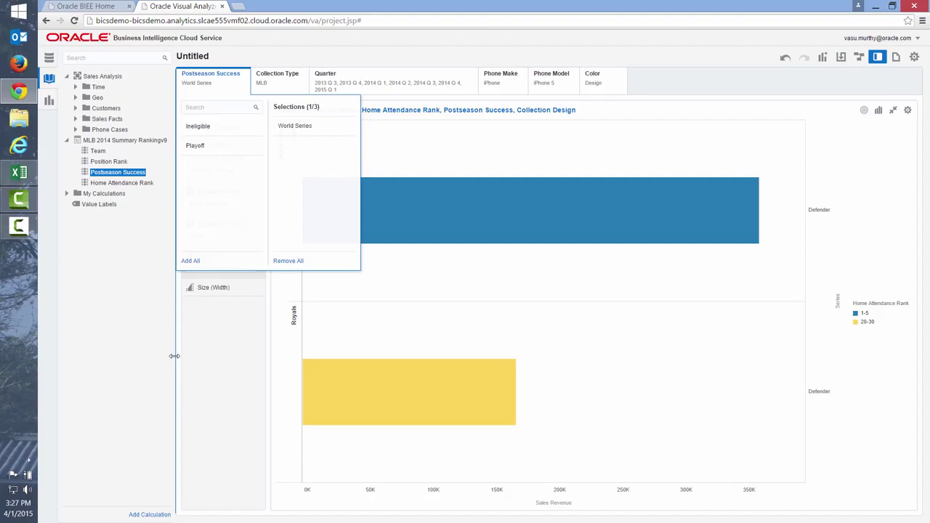
click(190, 387)
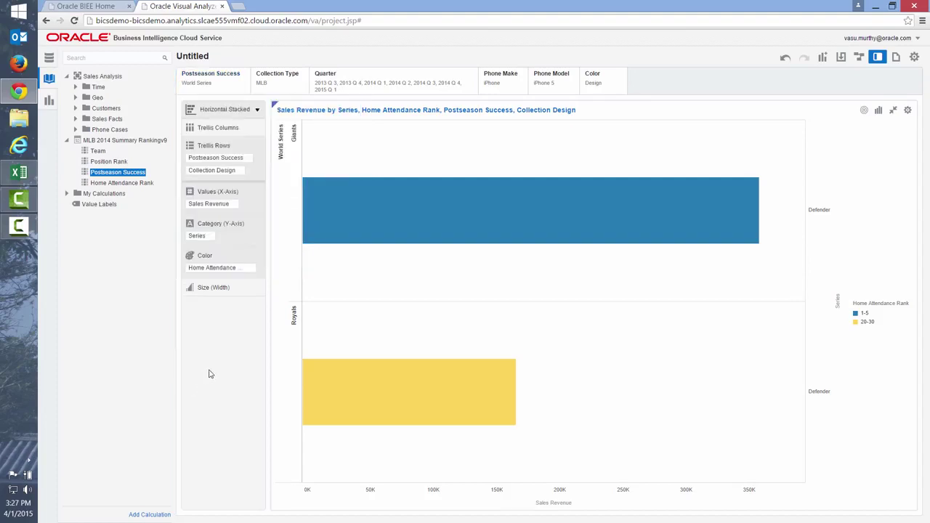
Step: Restore the bar chart to its normal size and color the monthly revenue line chart by Collection Design instead of Phone Model
click(893, 111)
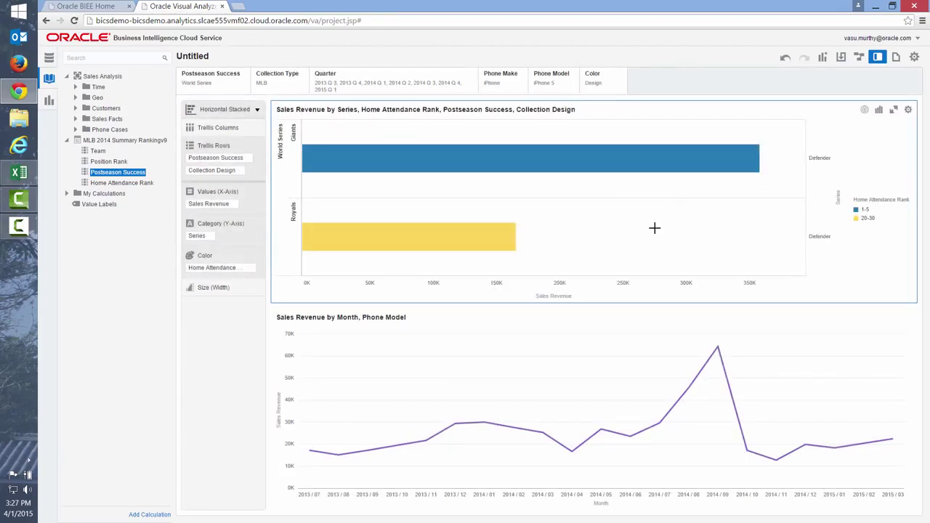
click(421, 316)
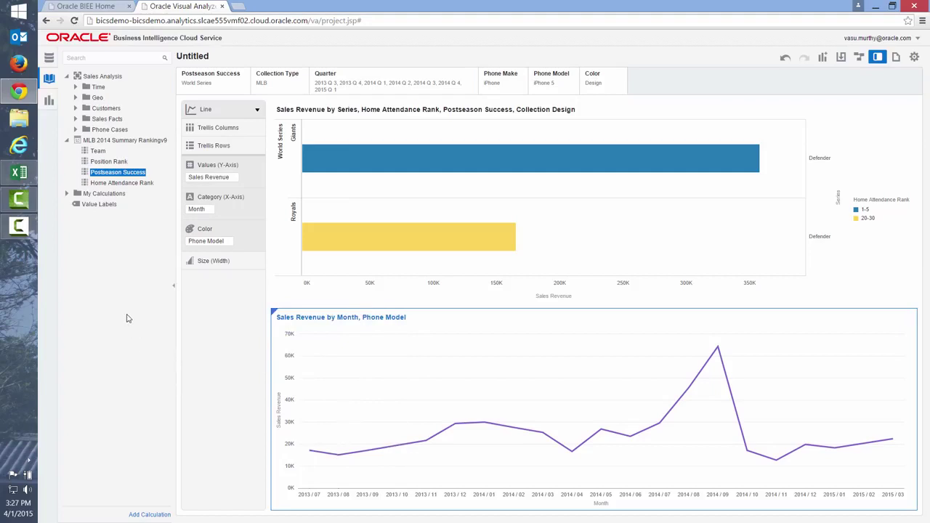
click(76, 129)
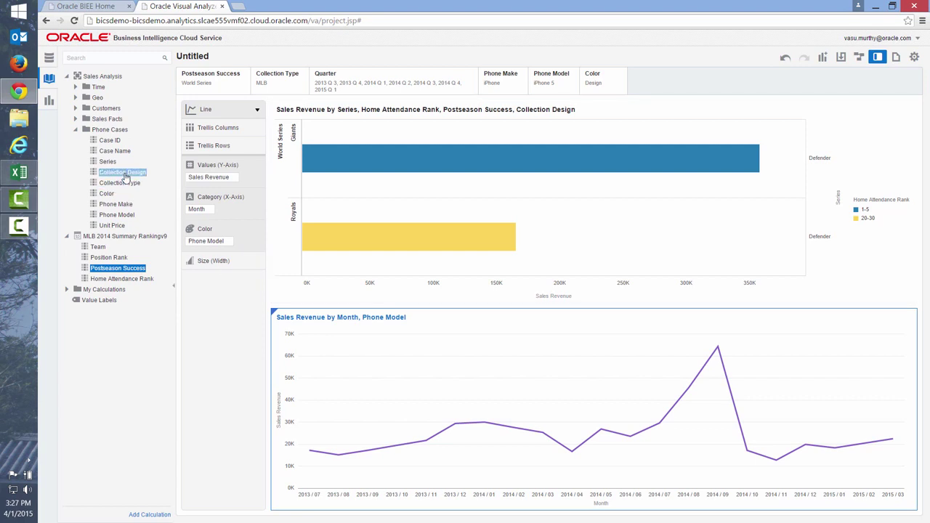
drag(125, 177, 220, 244)
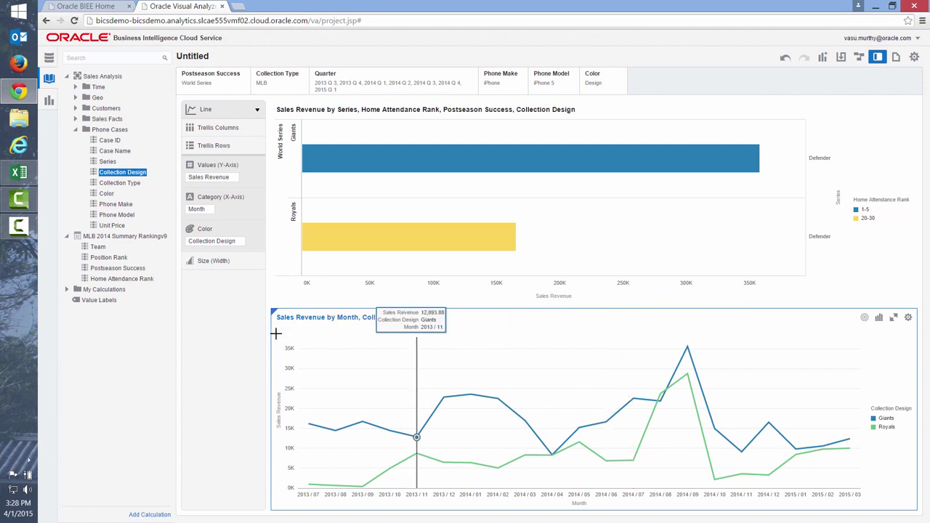
Step: Add a visualization of Sales Revenue by Country beside the two existing charts, along their left side
click(75, 97)
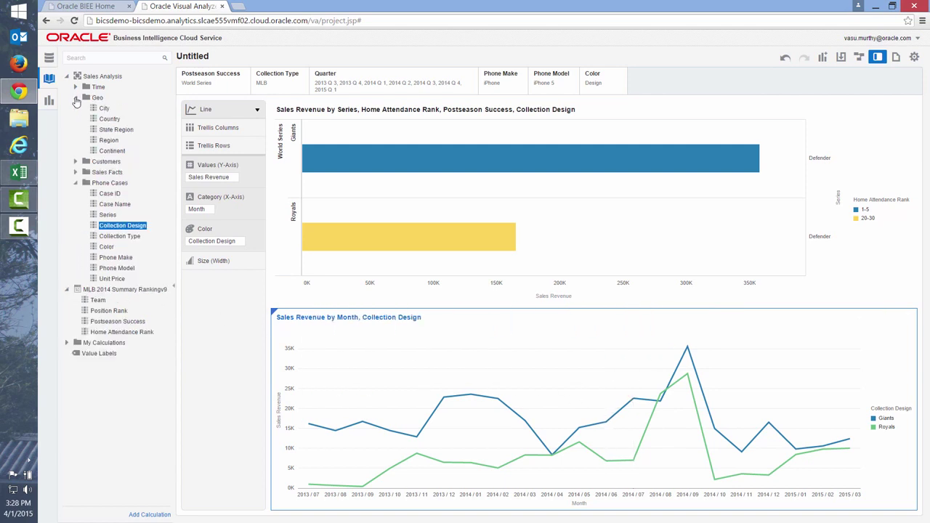
click(109, 120)
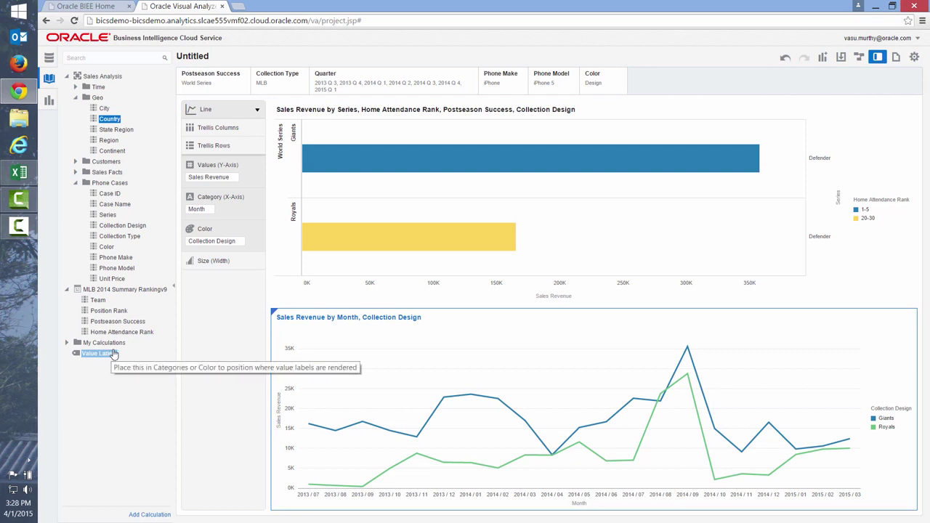
click(76, 172)
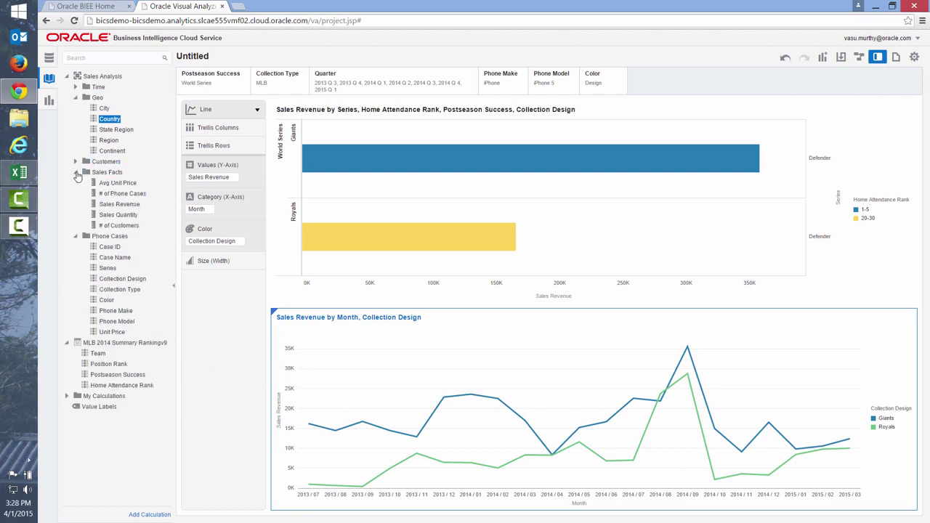
ctrl+click(127, 206)
drag(133, 207, 266, 308)
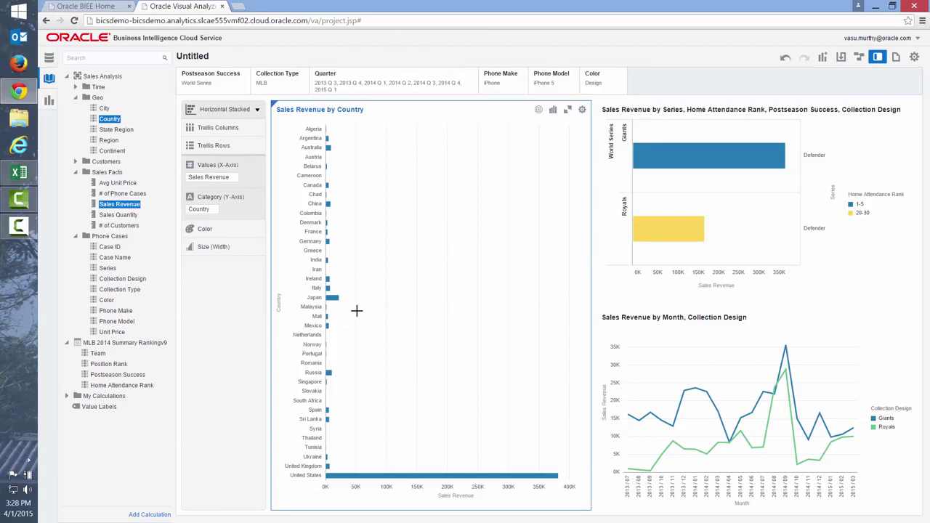
Step: Drill the United States bar in the country revenue chart down to State Region
click(405, 483)
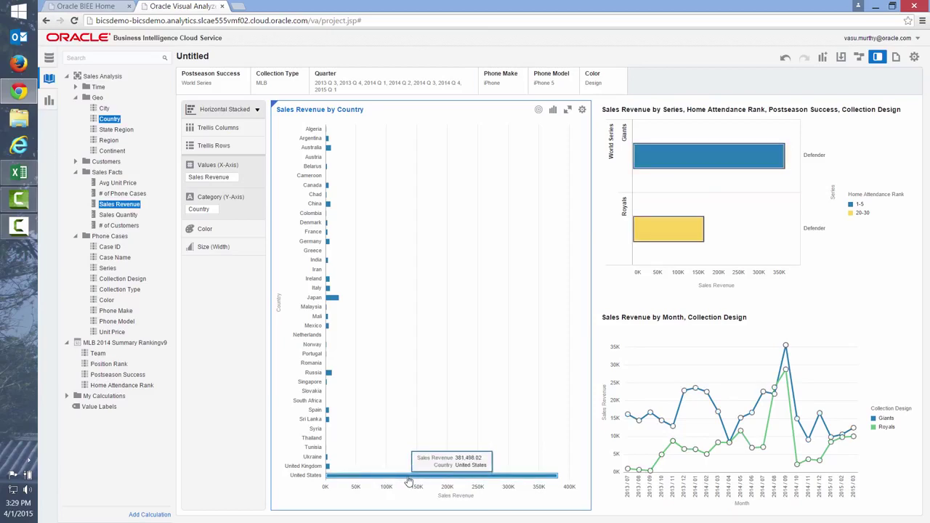
right_click(408, 480)
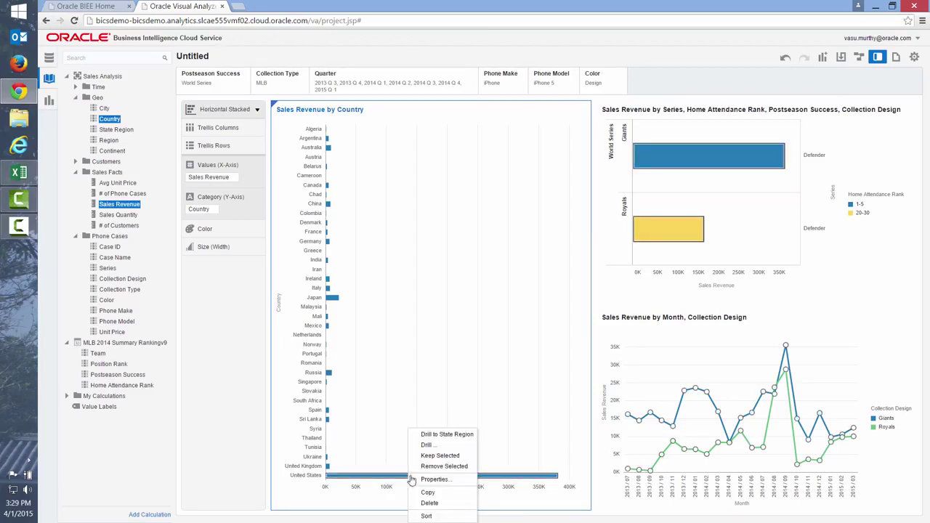
click(442, 435)
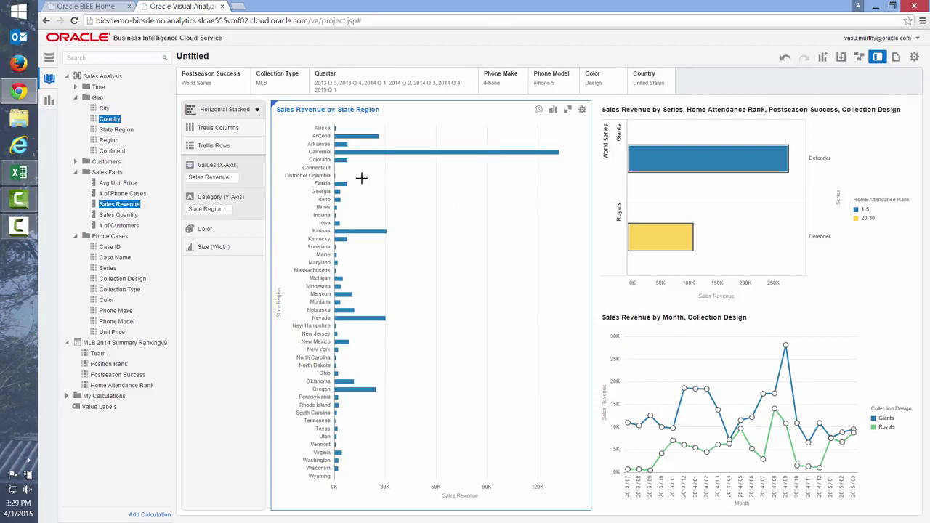
Step: Change the state revenue chart to a map and color its map shapes by Sales Revenue
click(258, 110)
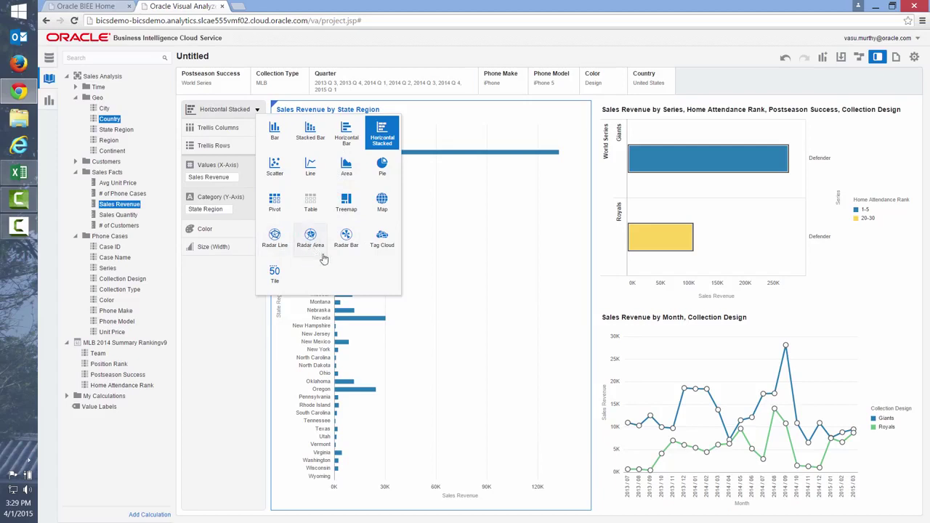
click(382, 203)
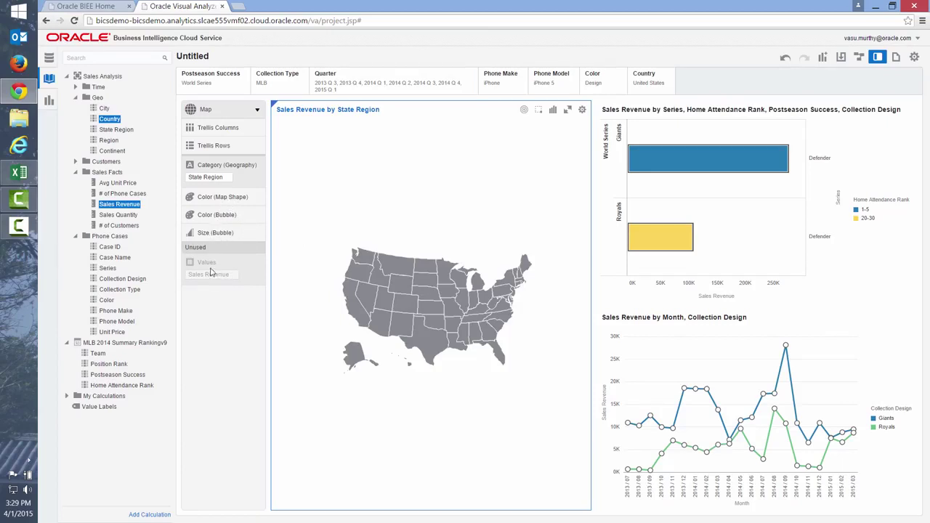
drag(208, 275, 211, 201)
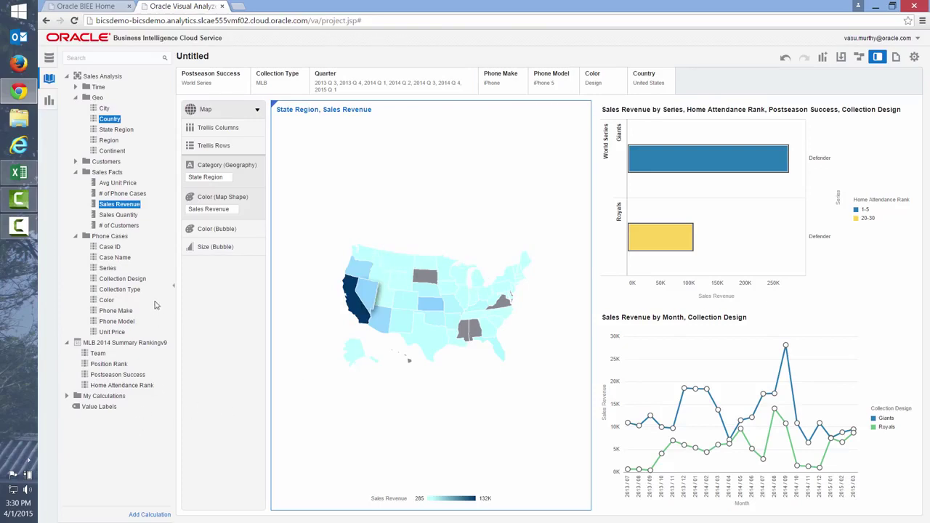
Step: Split the state map into trellis rows by Collection Design and pick the Royals bar in the team revenue bar chart
click(131, 281)
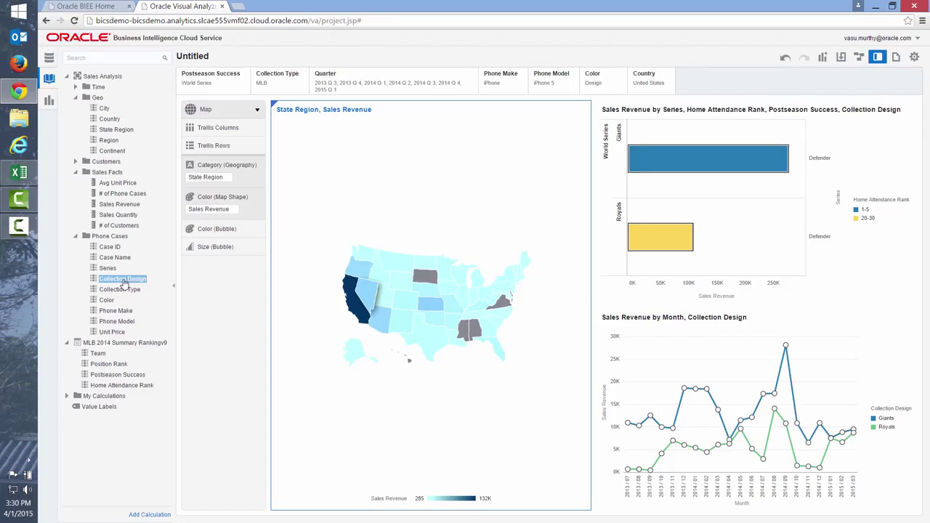
drag(123, 284, 223, 148)
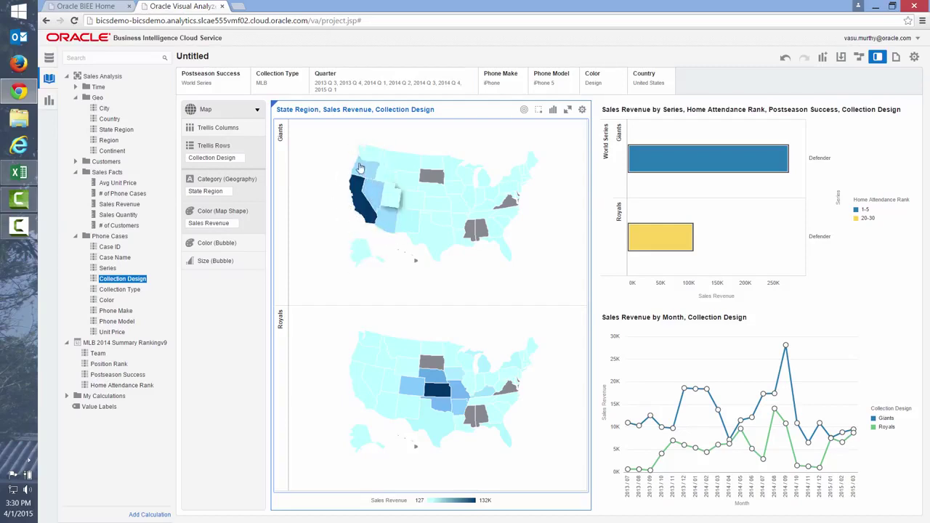
mouse_move(370, 205)
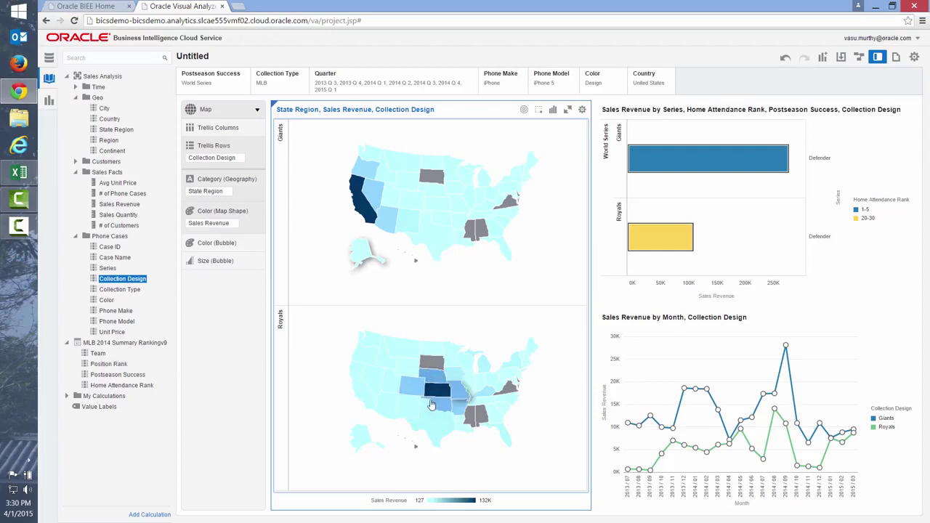
mouse_move(425, 394)
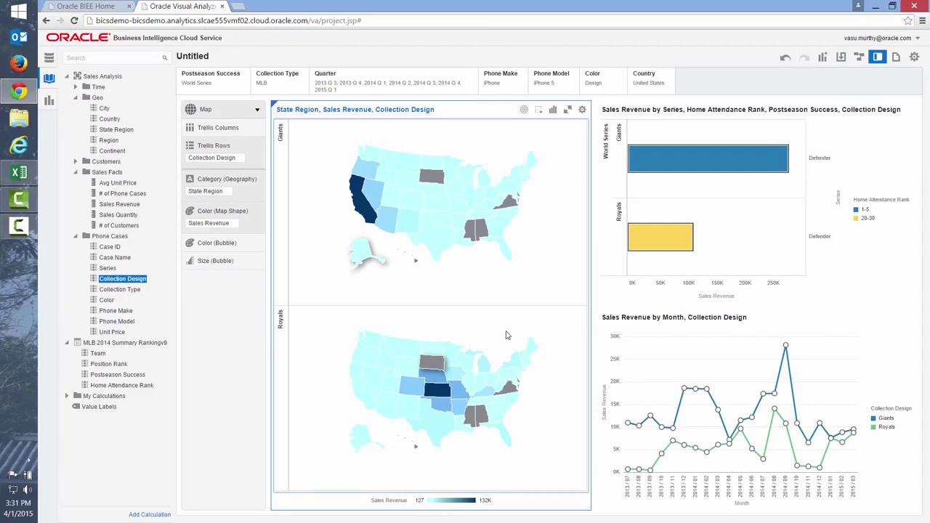
click(672, 251)
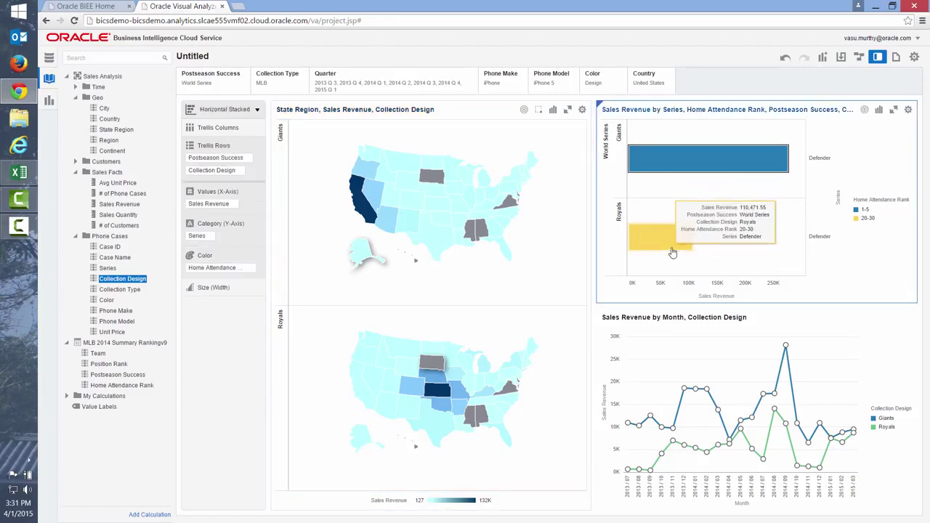